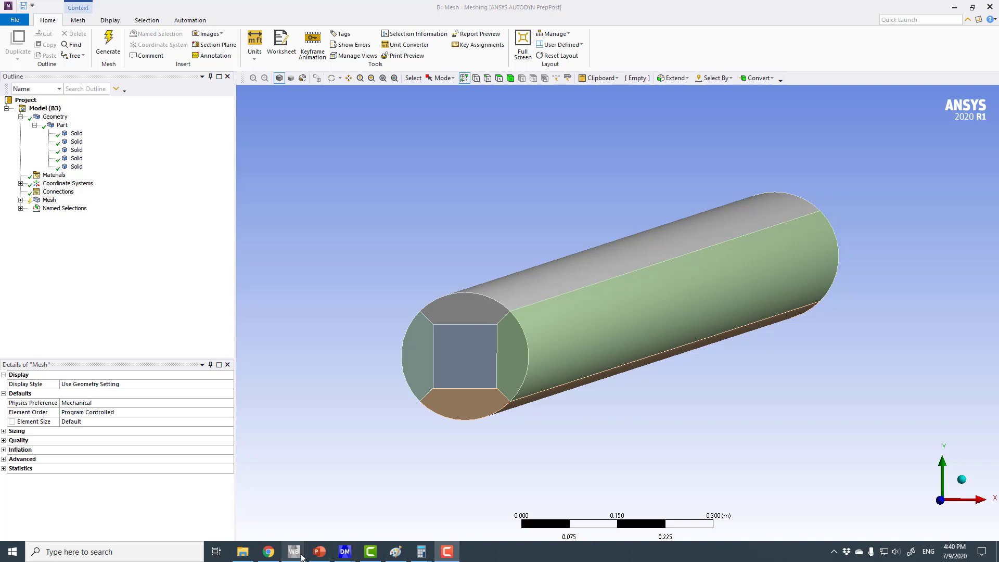
Check the Workbench project and DesignModeler windows, then return to the Meshing window.
mouse_move(294, 552)
click(344, 508)
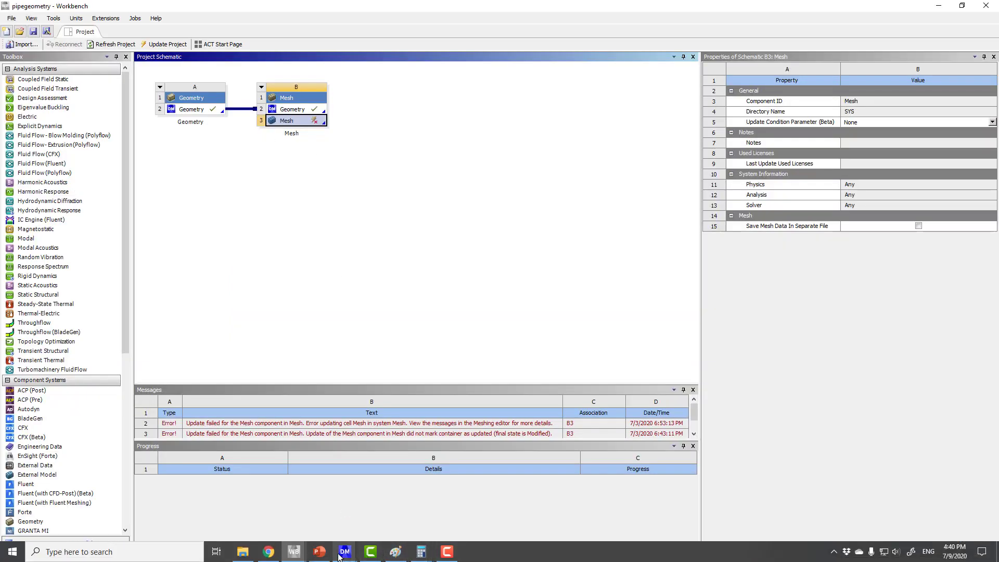
click(345, 552)
click(373, 520)
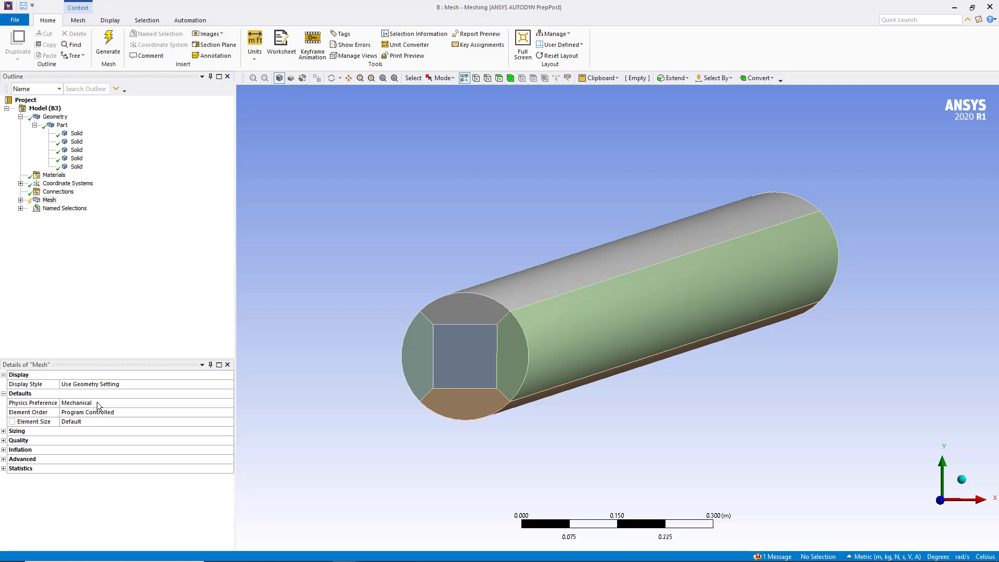
Set the physics preference to CFD and expand Mesh to show the sweep and sizings.
click(208, 403)
click(228, 404)
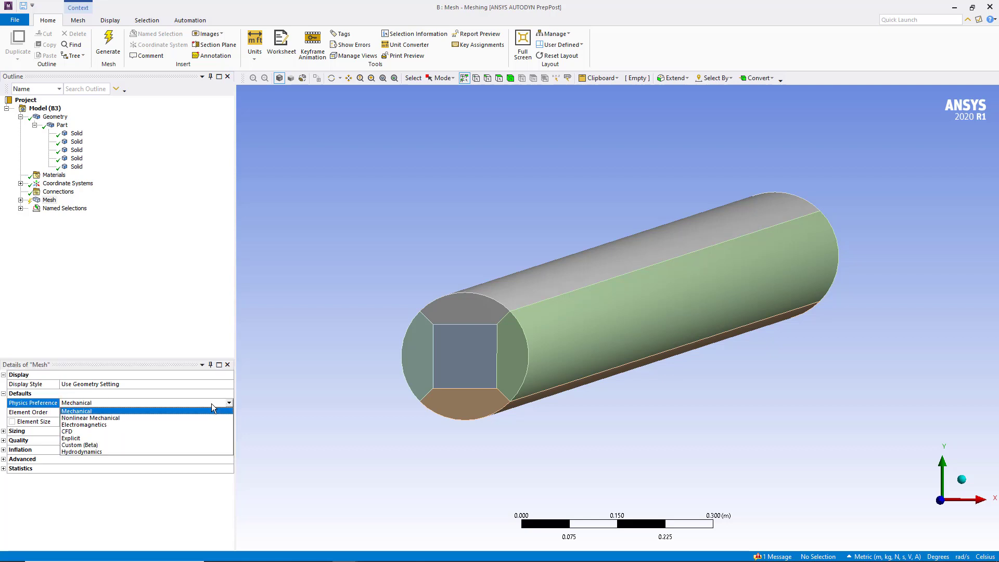
click(76, 432)
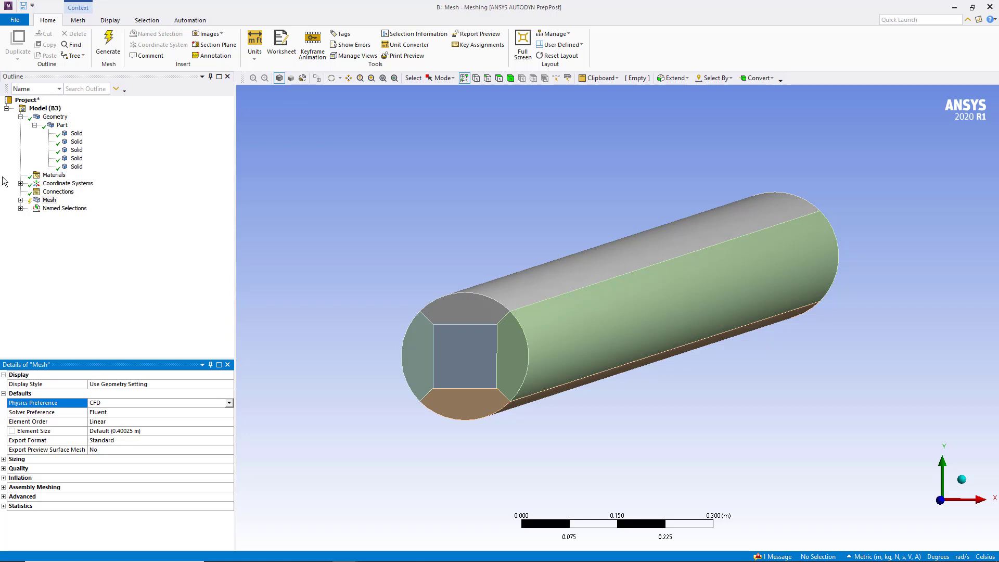
click(21, 200)
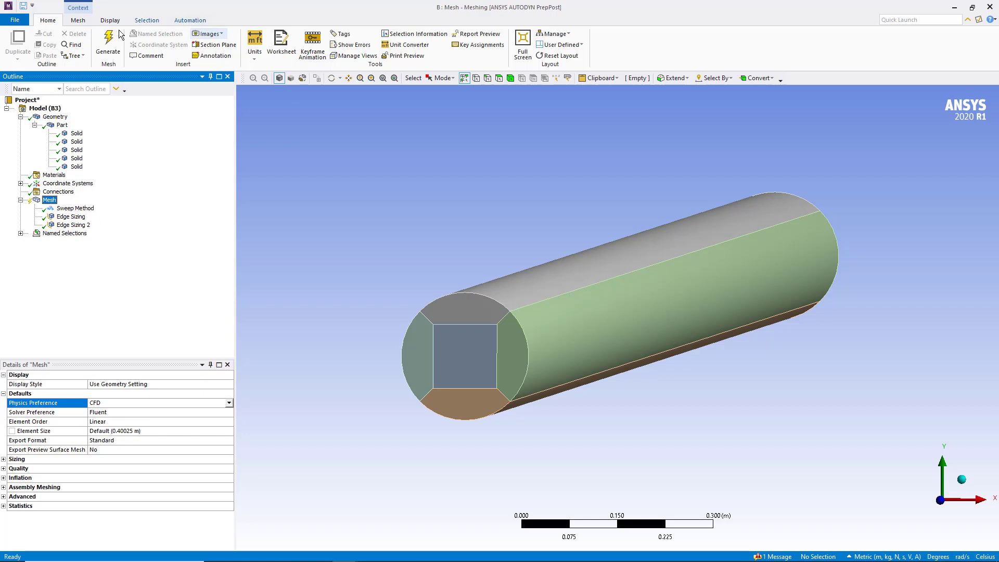
Generate the pipe mesh and orbit the view onto its meshed O-grid end face.
click(108, 44)
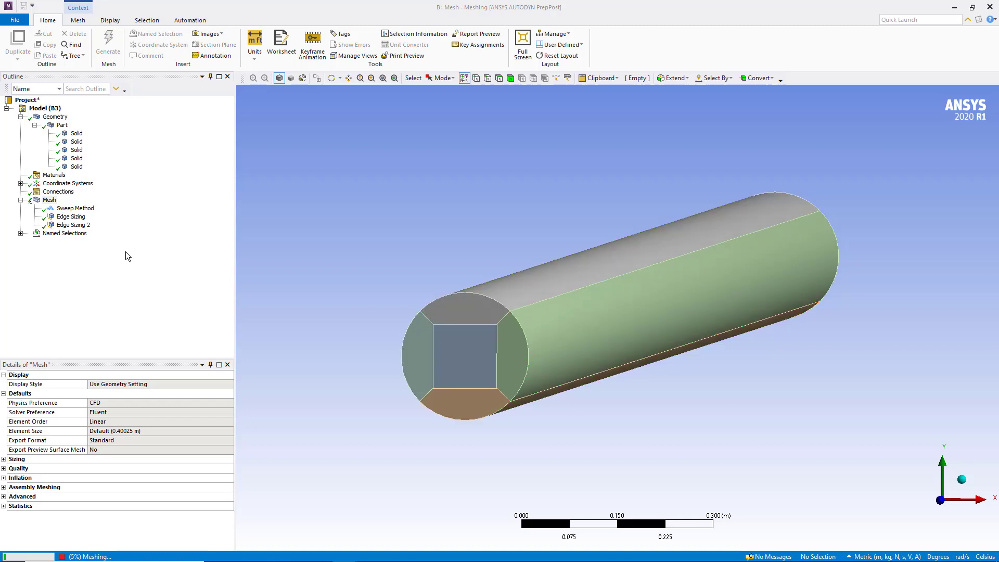
click(49, 201)
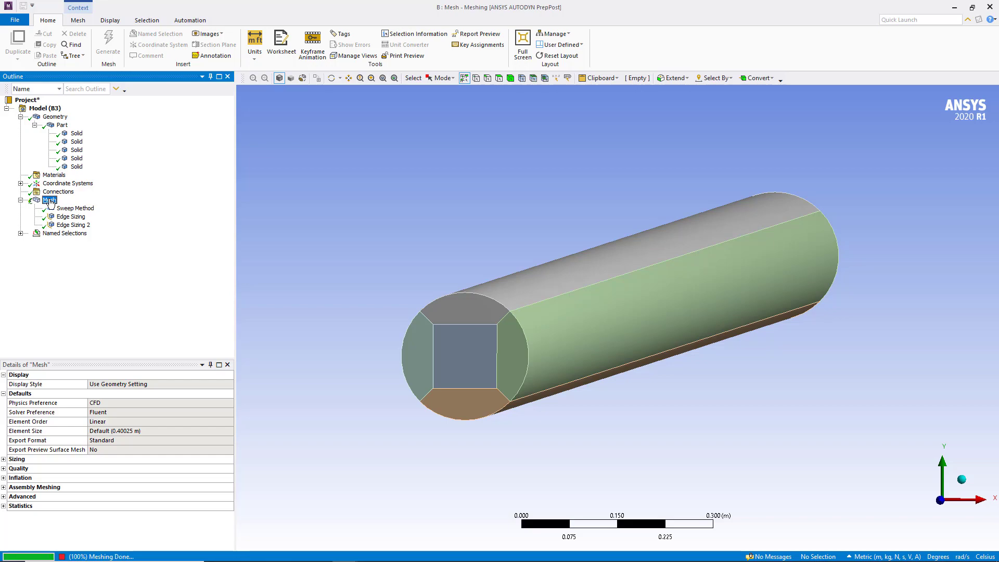
middle_drag(260, 237, 335, 252)
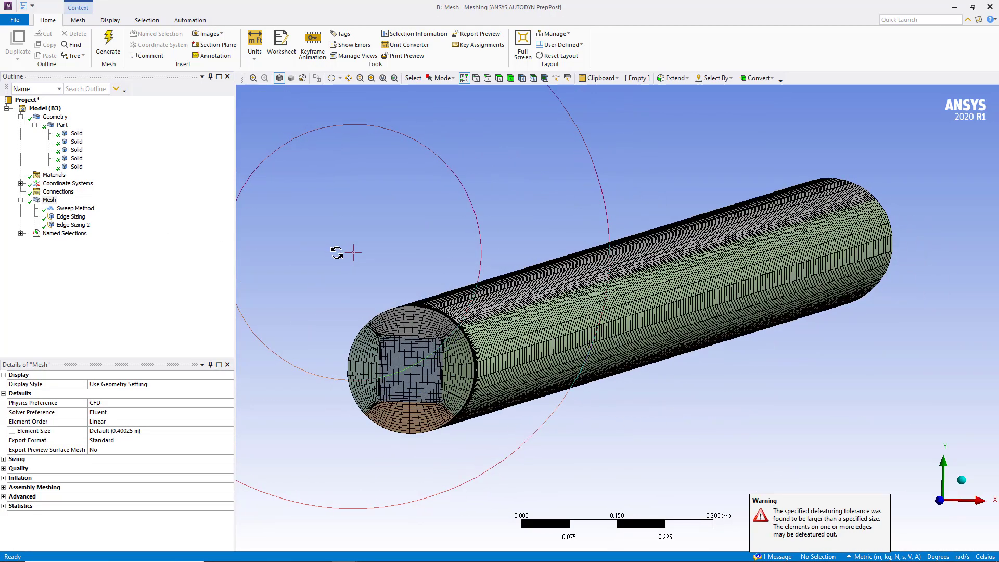
scroll(338, 256, up, 2)
scroll(302, 263, up, 1)
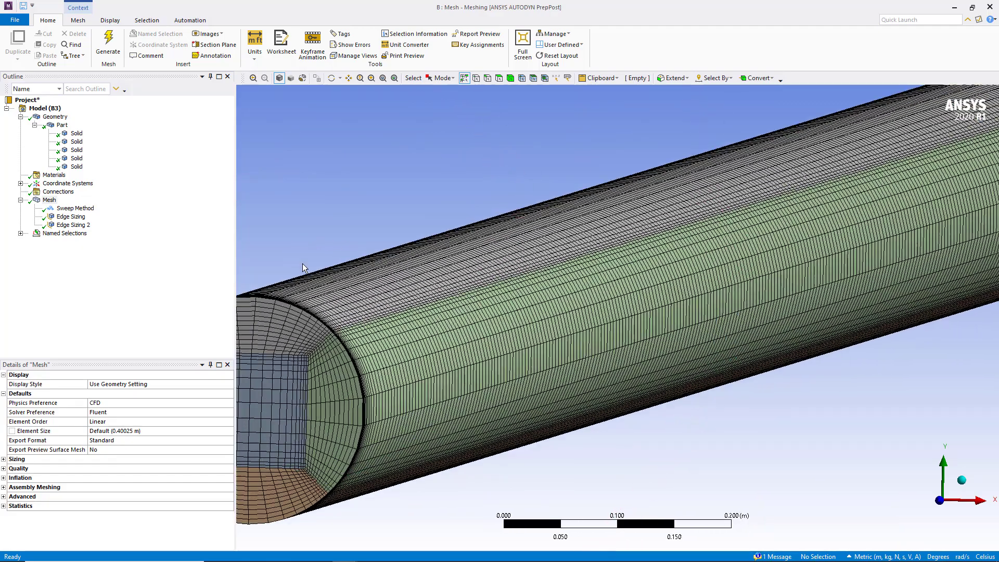
scroll(308, 289, up, 1)
mouse_move(330, 289)
middle_down()
mouse_move(504, 263)
mouse_move(490, 251)
middle_up()
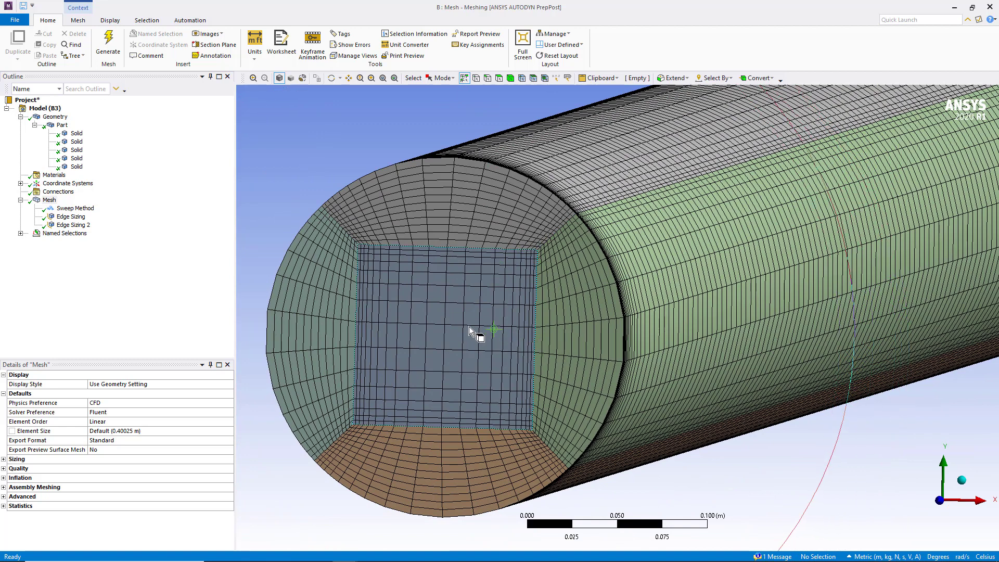
Review the sweep method and both edge sizings, and make Edge Sizing 2 Hard.
click(73, 208)
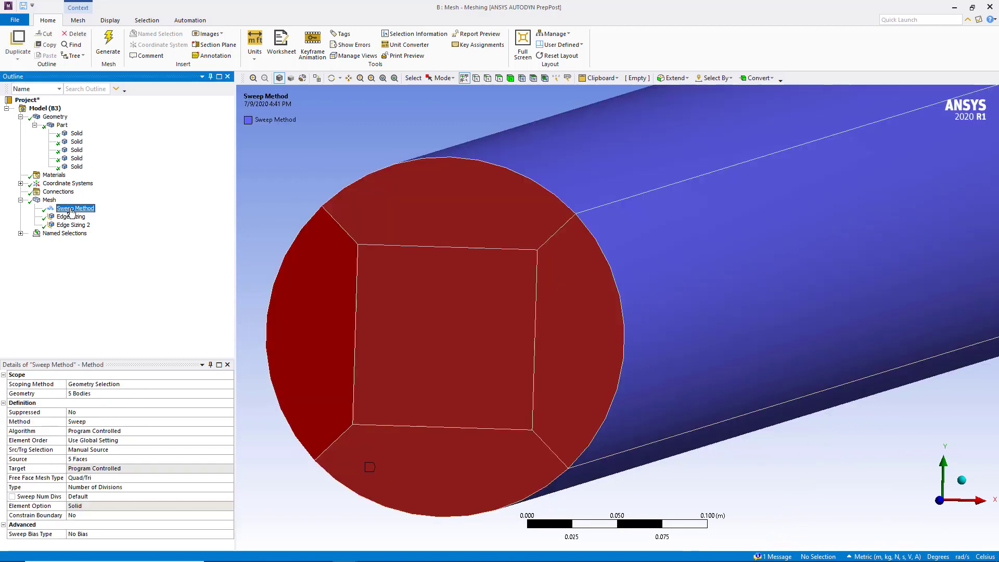
click(71, 217)
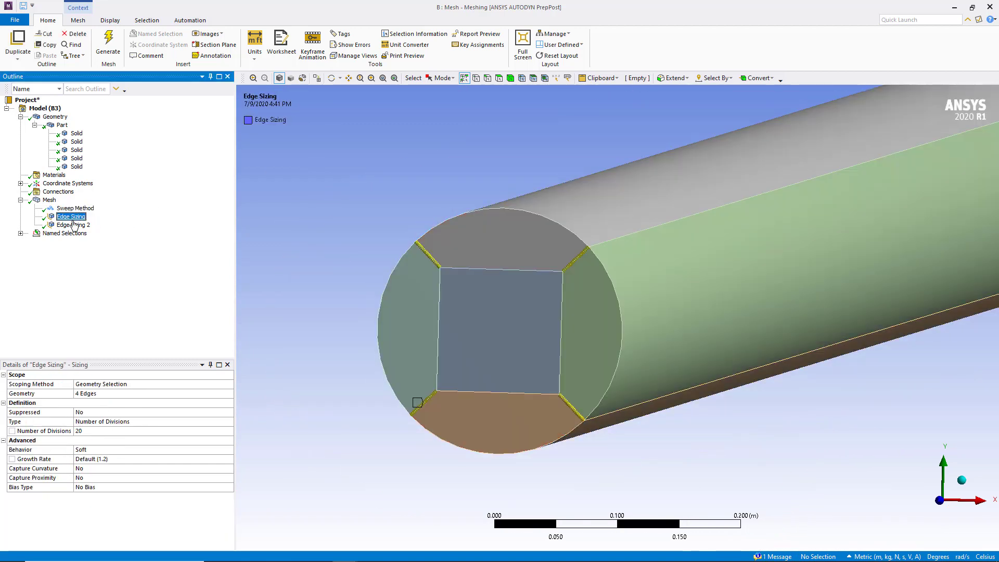
click(74, 225)
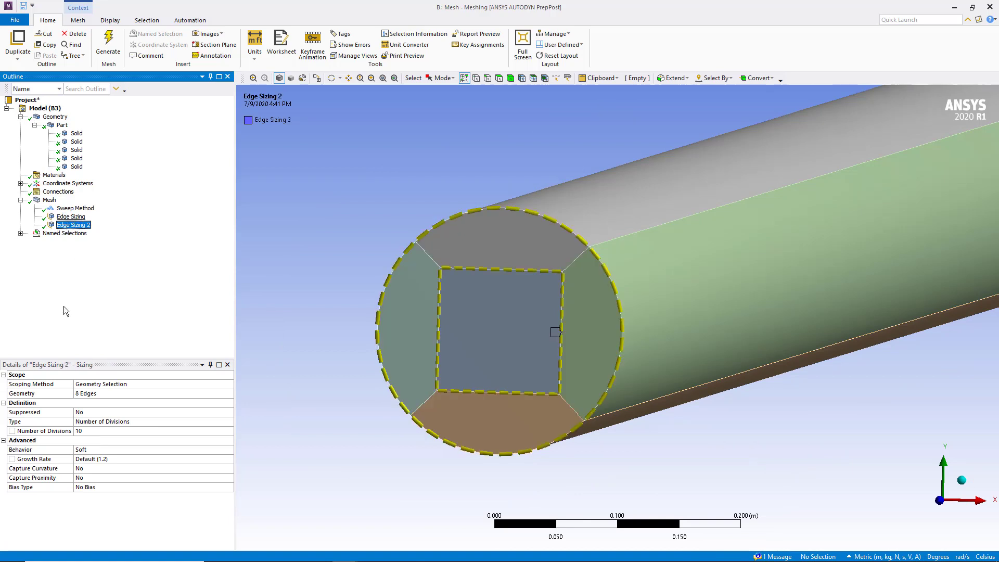
click(122, 450)
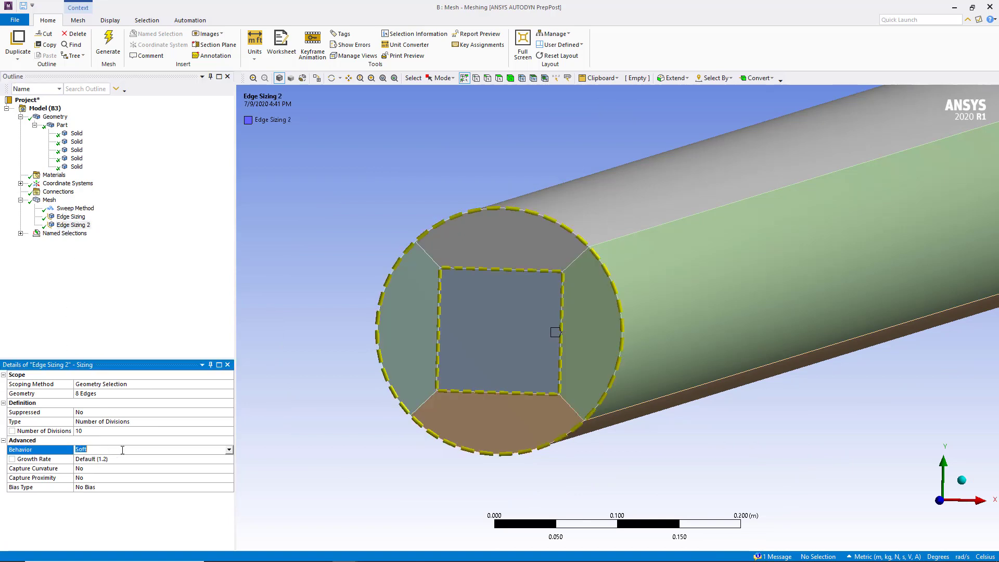
click(230, 450)
click(100, 464)
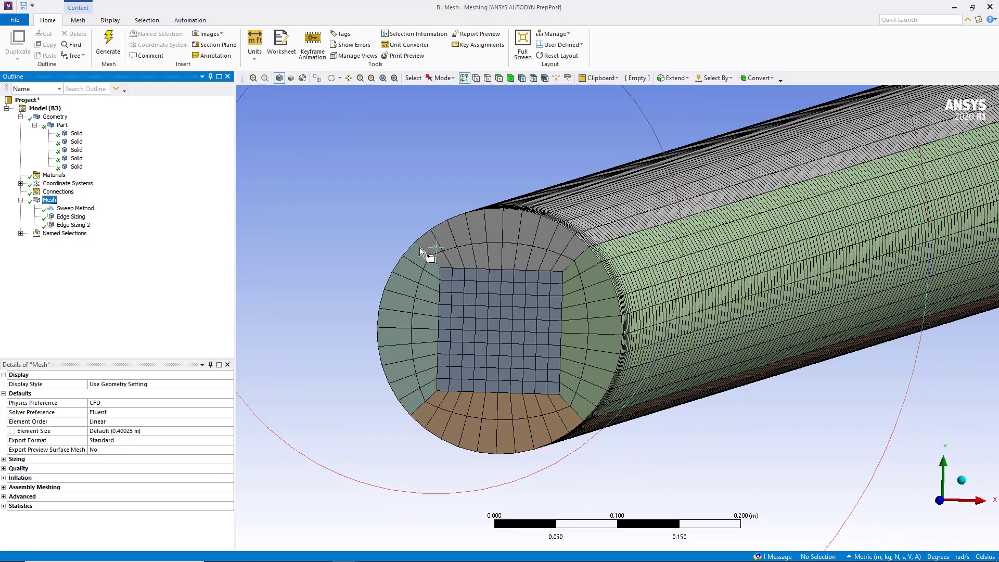
Set the first Edge Sizing (four edges, 20 divisions) behavior to Hard.
click(71, 217)
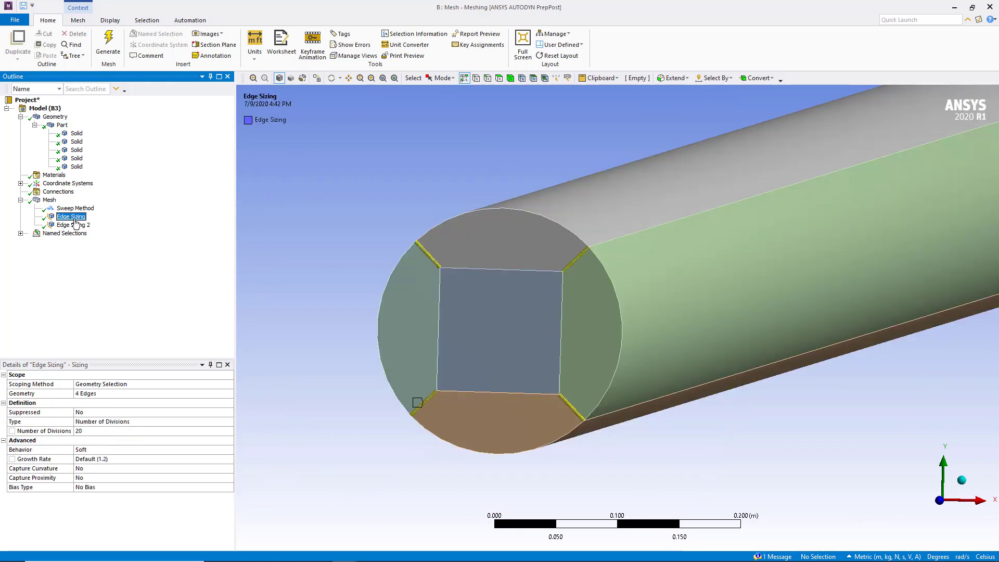
click(74, 226)
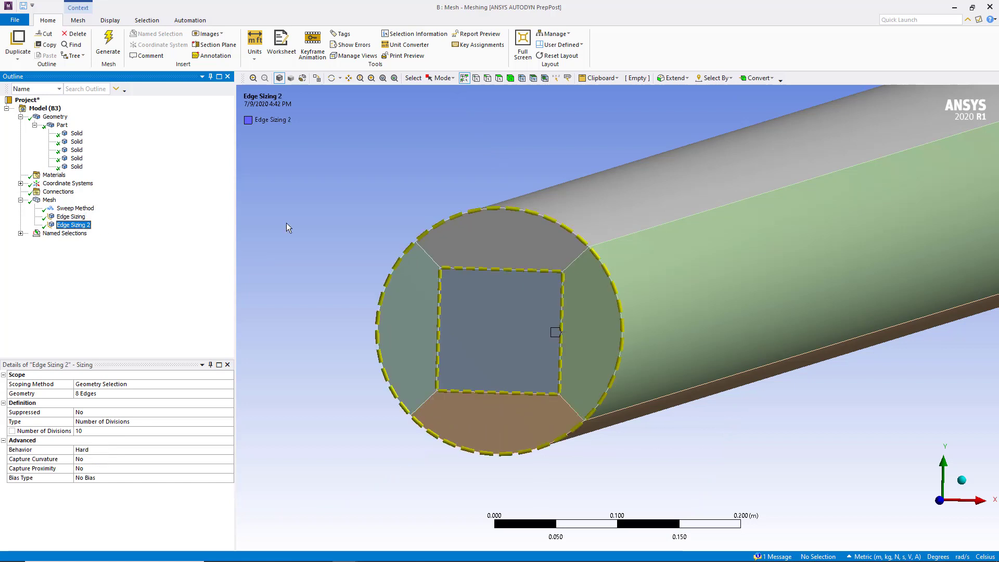
scroll(288, 227, down, 2)
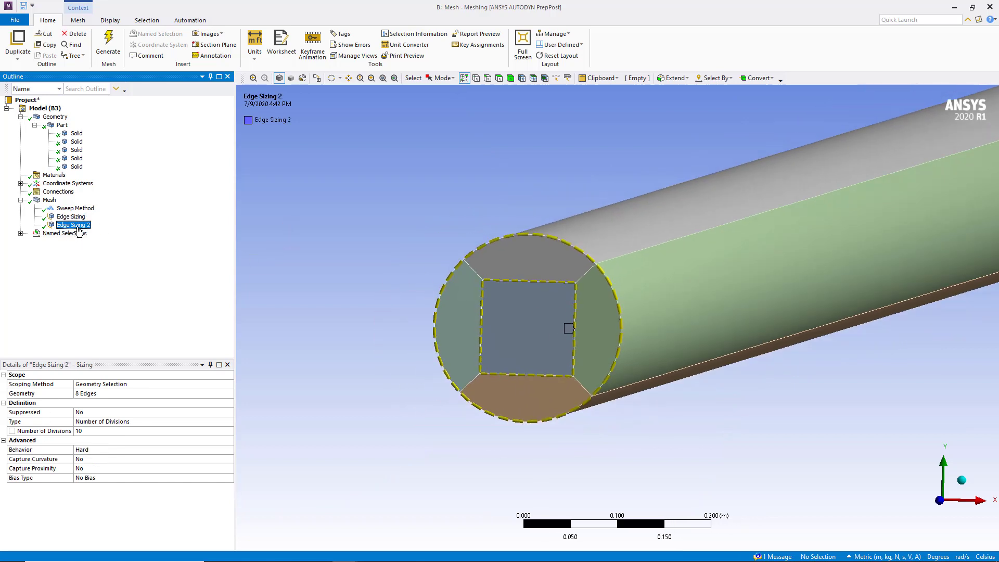
click(77, 218)
click(193, 451)
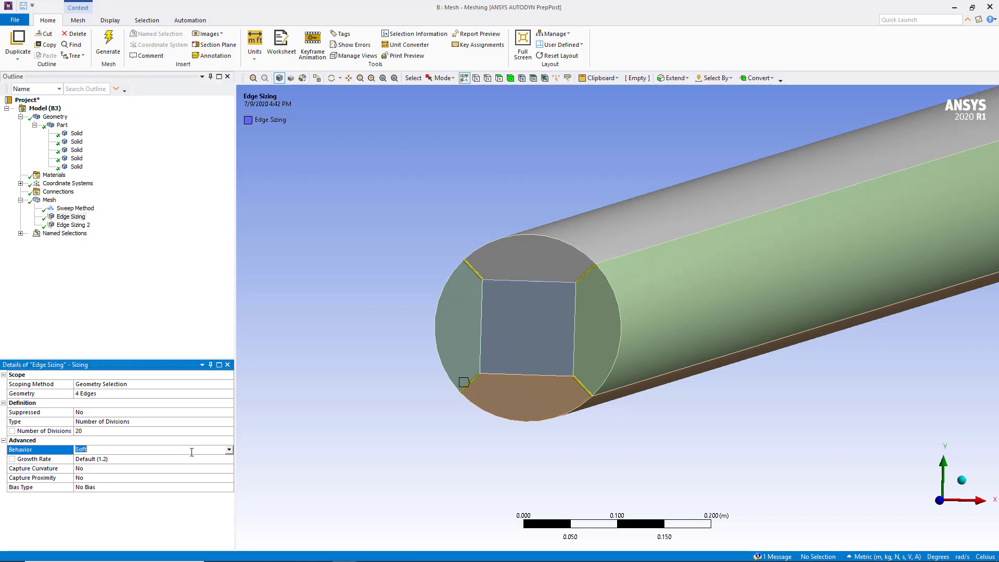
click(229, 450)
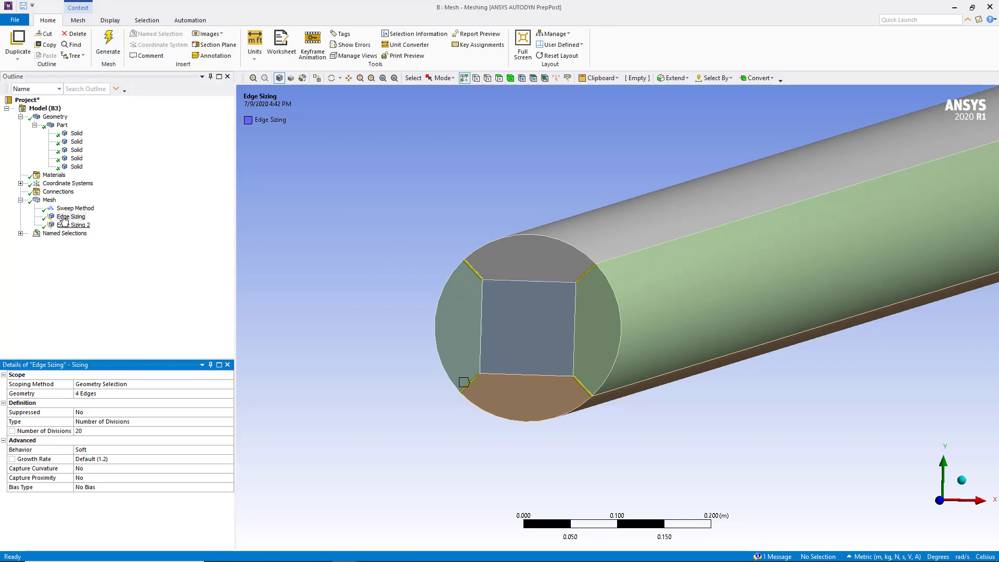
click(228, 451)
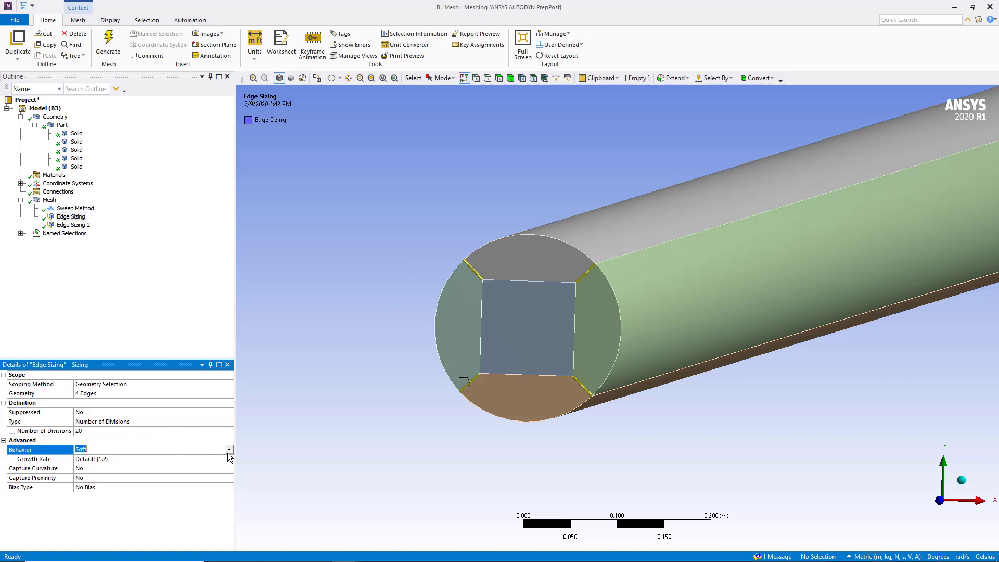
Confirm Hard behavior, regenerate the mesh, and select Edge Sizing on the radial edges.
click(97, 468)
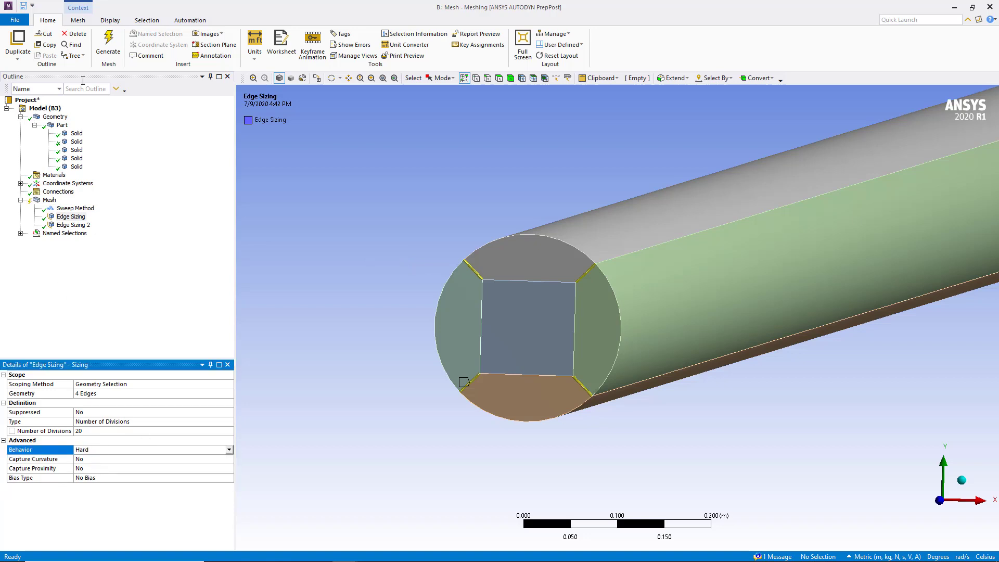
click(108, 46)
click(49, 201)
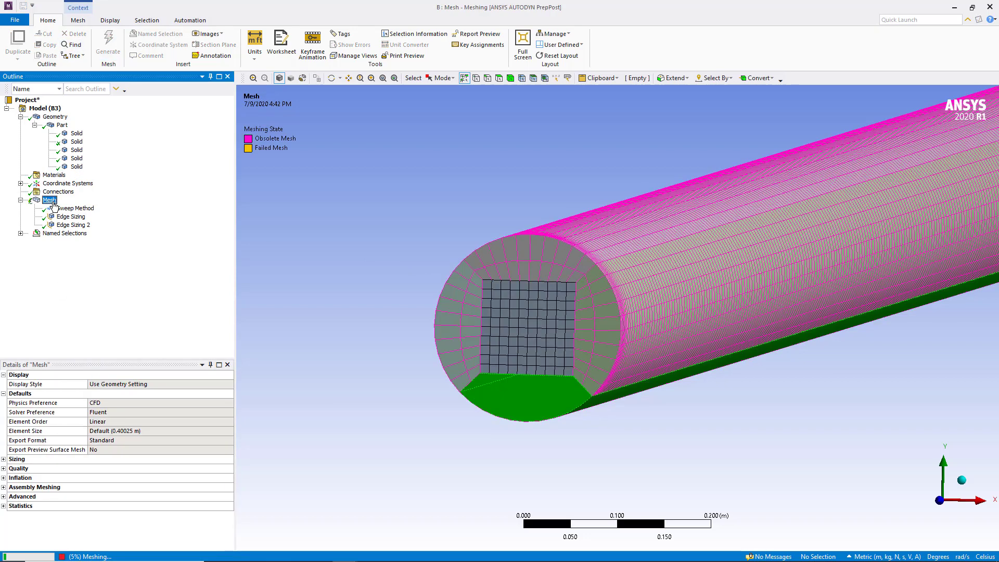
click(71, 217)
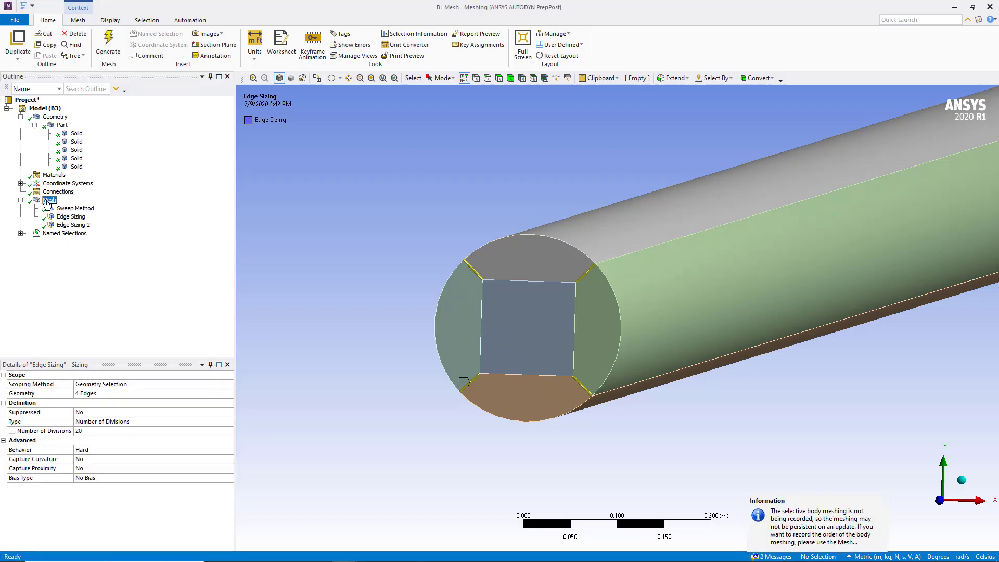
click(49, 200)
scroll(382, 324, up, 2)
scroll(381, 325, up, 2)
scroll(379, 325, up, 2)
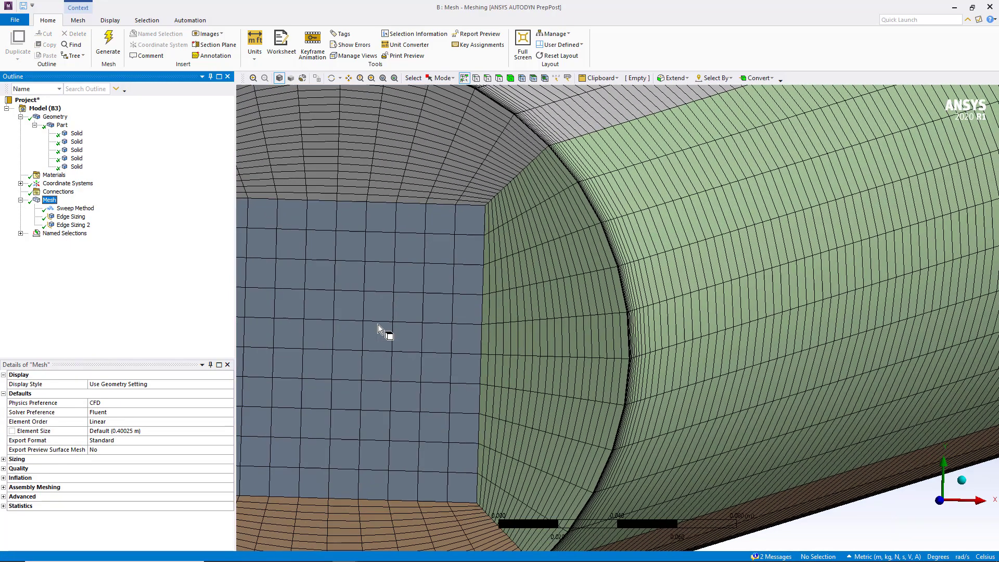
scroll(378, 325, down, 2)
scroll(378, 325, down, 1)
scroll(378, 324, up, 1)
scroll(378, 324, up, 1)
scroll(379, 324, down, 2)
scroll(378, 324, down, 2)
scroll(378, 324, up, 2)
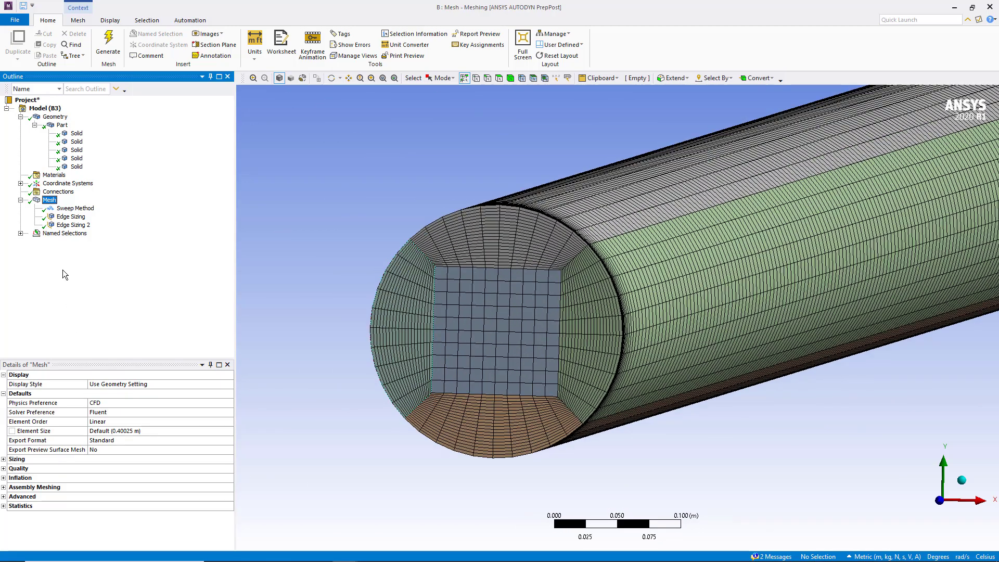
click(70, 218)
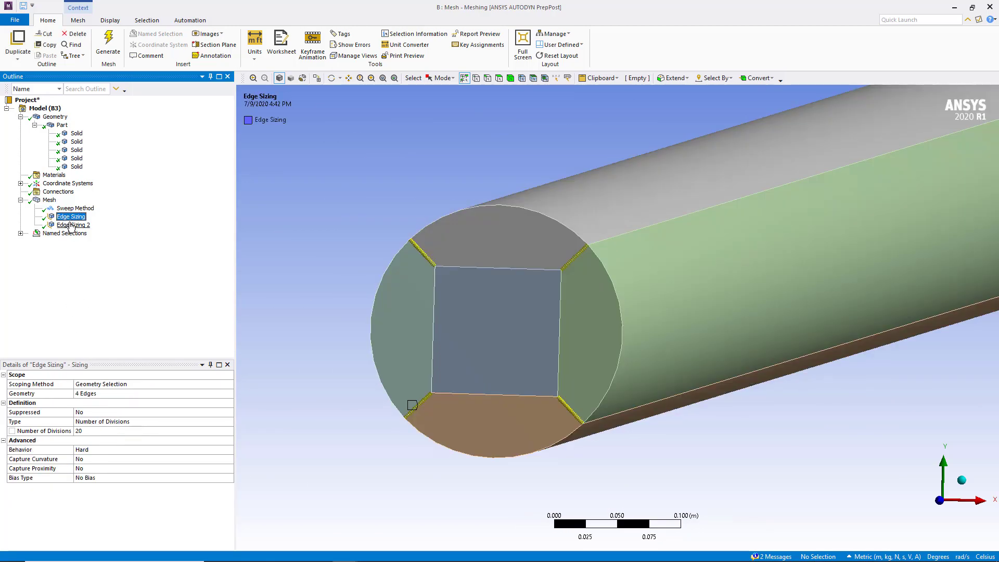
Change Edge Sizing 2 on its eight edges to 14 divisions.
click(70, 226)
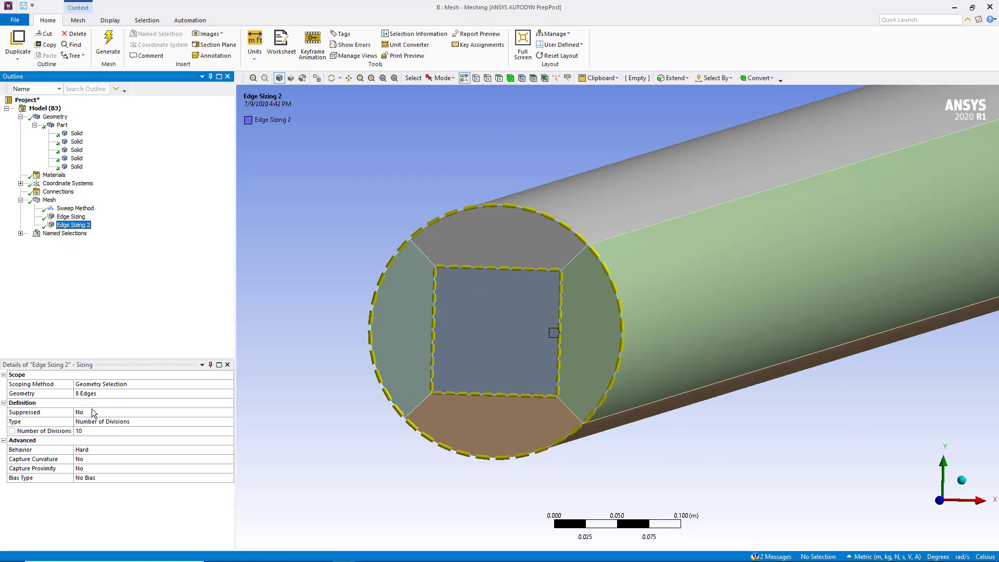
click(89, 432)
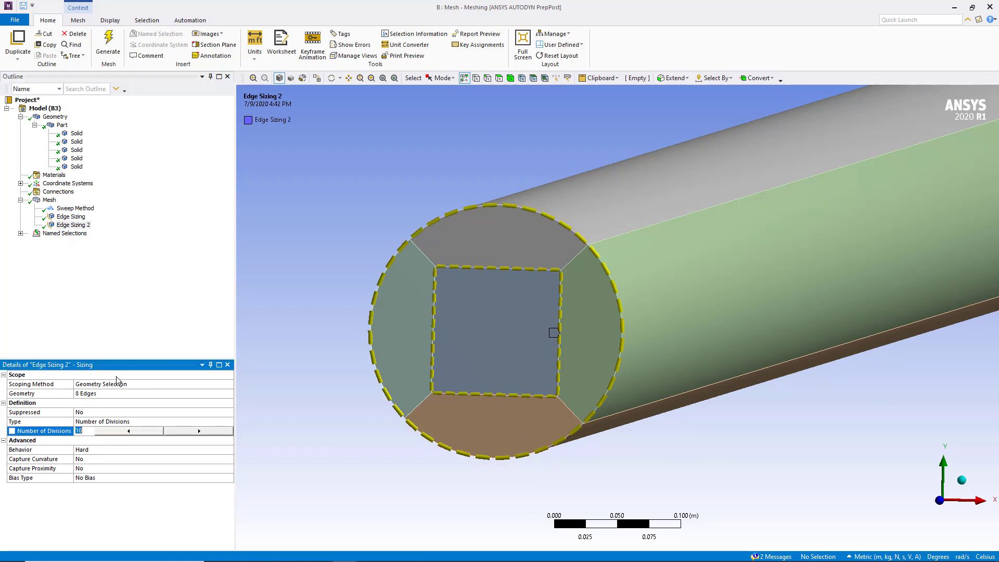
text(2)
key(BackSpace)
text(14)
key(Return)
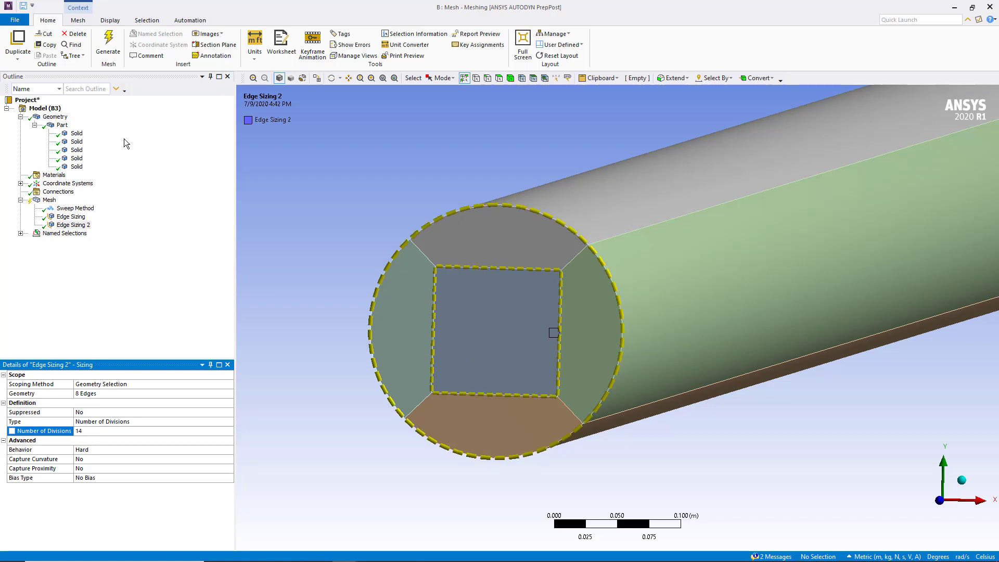
Regenerate the mesh, recheck Edge Sizing, and return to the Workbench project.
click(107, 45)
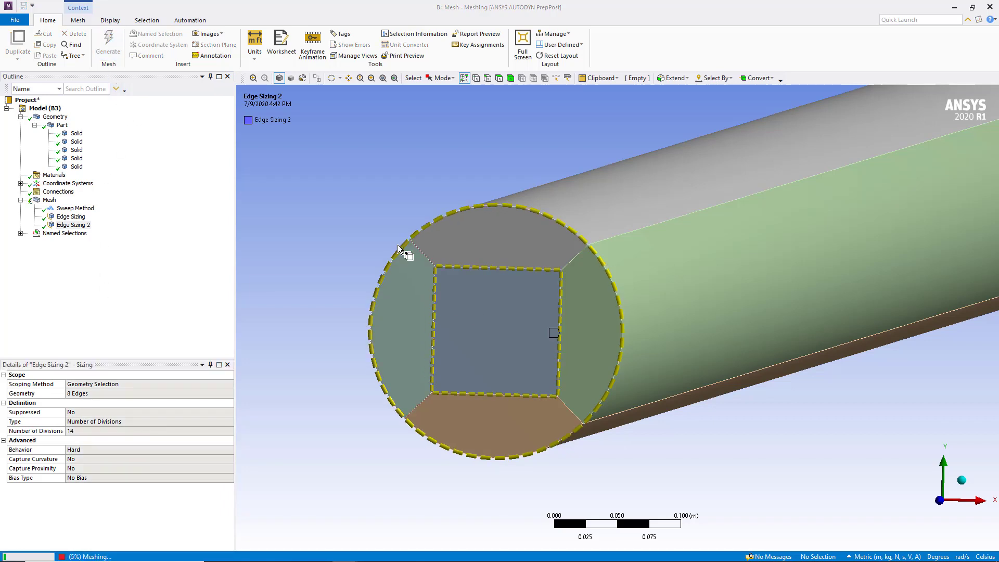
click(70, 216)
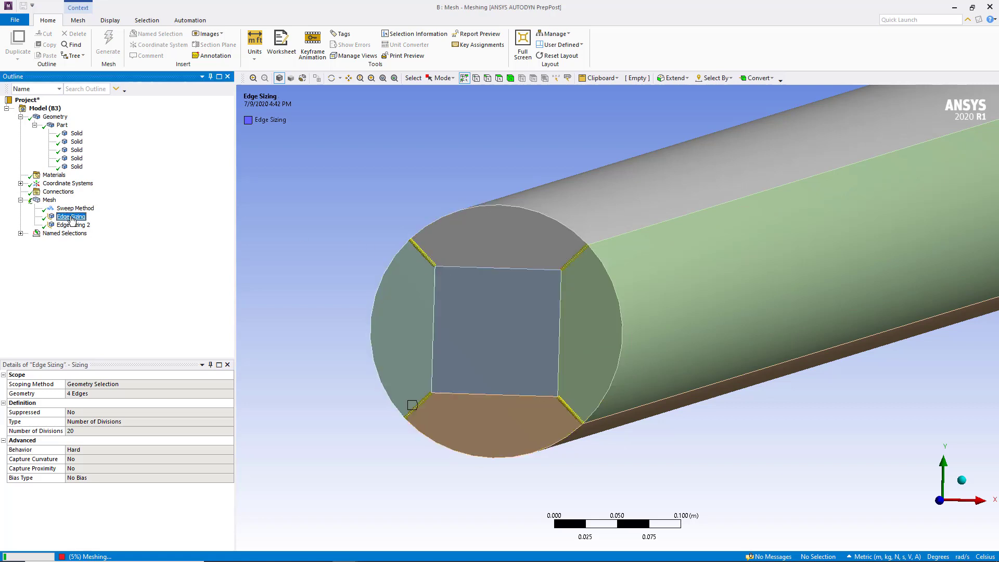
scroll(419, 270, up, 2)
scroll(422, 277, up, 3)
scroll(444, 266, up, 2)
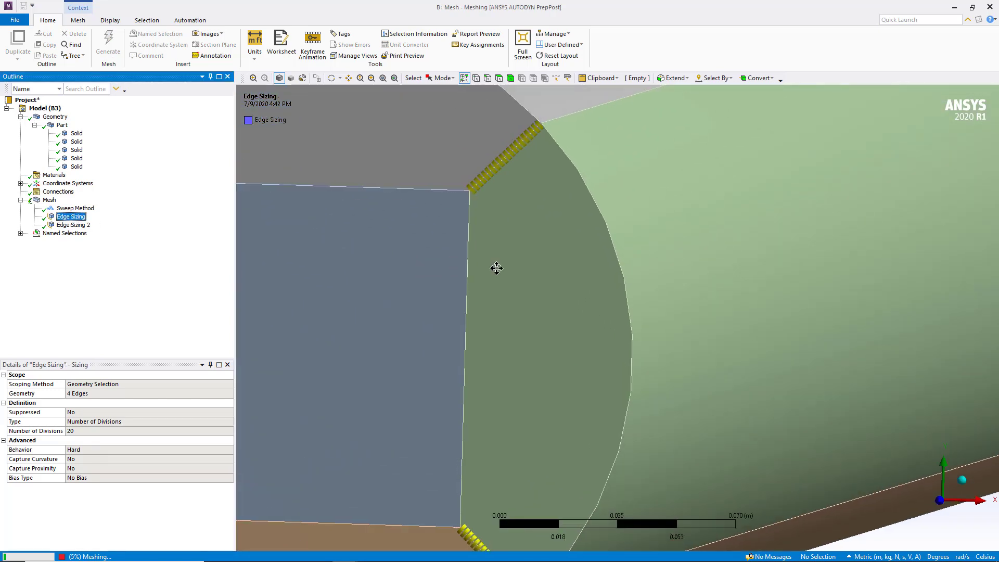
scroll(511, 280, up, 2)
scroll(512, 280, up, 2)
scroll(588, 332, up, 1)
scroll(606, 269, down, 3)
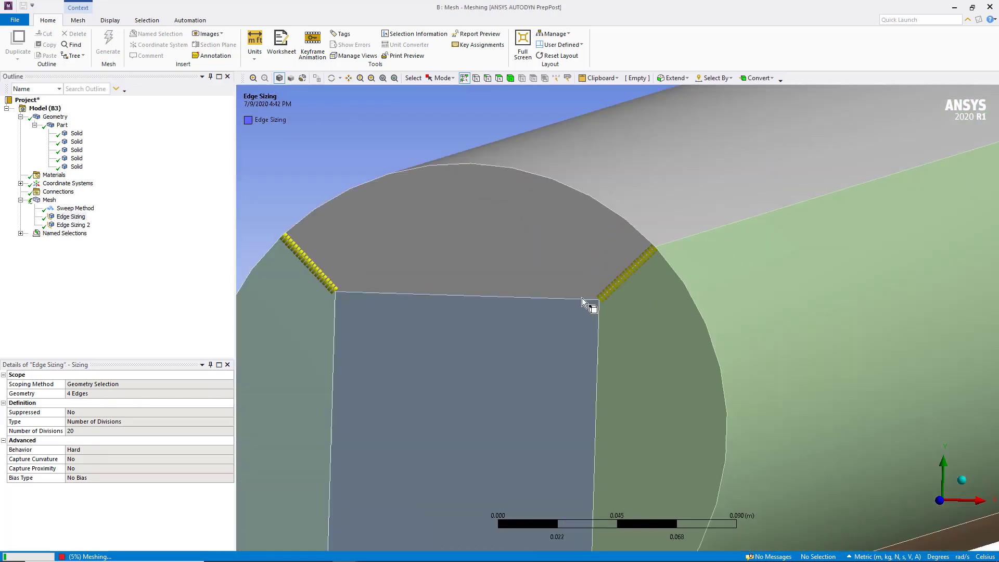
scroll(586, 305, down, 2)
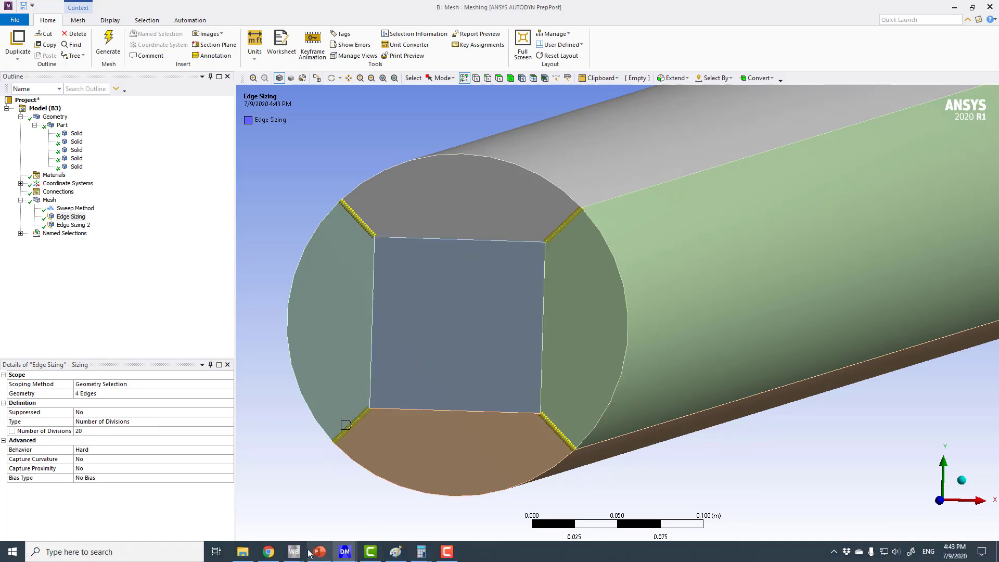
mouse_move(319, 552)
click(351, 508)
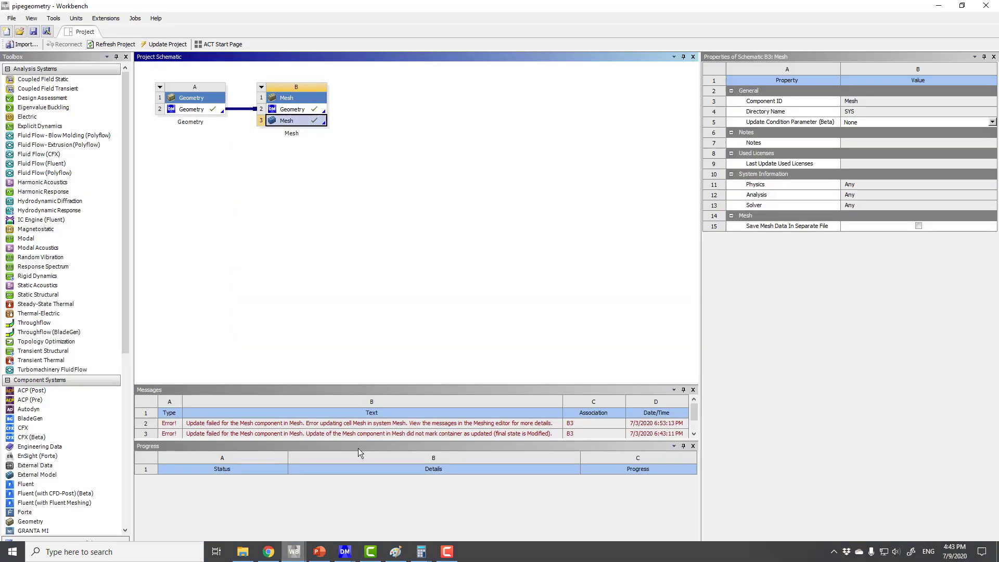
Open the pipe geometry in DesignModeler and expand Extrude1 and Extrude2 in the tree.
double_click(196, 108)
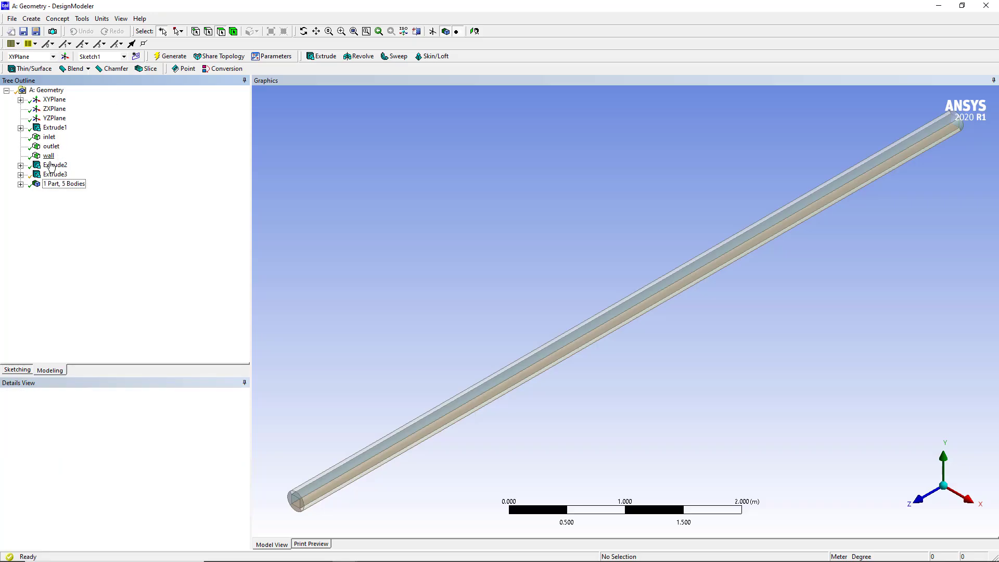
click(21, 165)
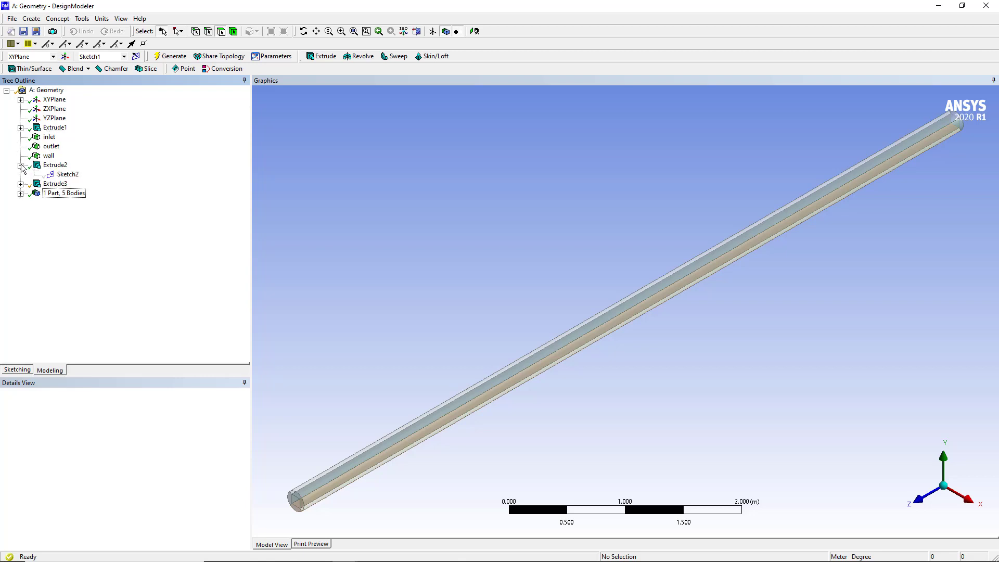
click(20, 127)
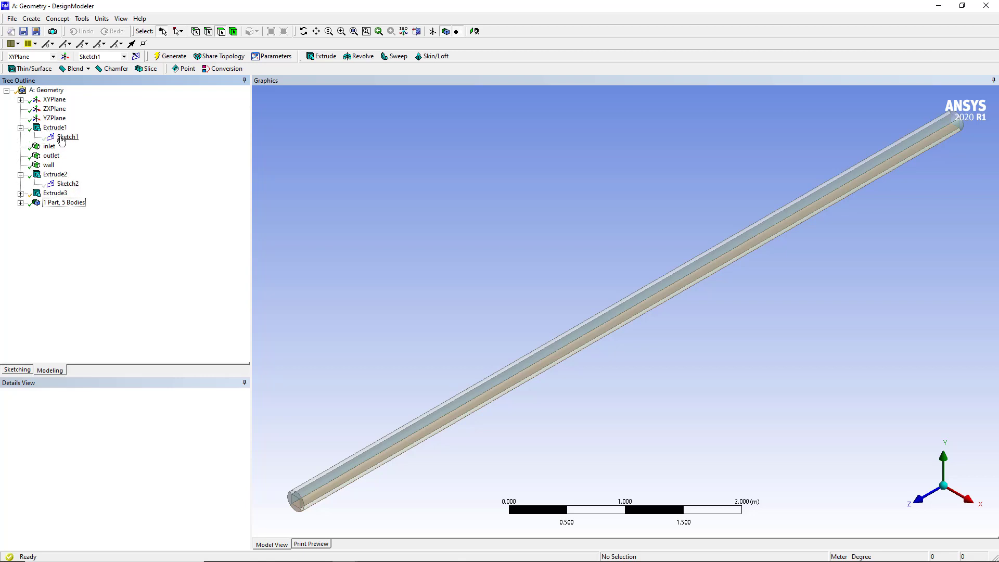
Select Sketch2 under XYPlane and orbit the view onto the pipe end.
click(67, 184)
mouse_move(305, 239)
middle_down()
mouse_move(505, 235)
mouse_move(382, 268)
middle_up()
scroll(444, 270, up, 1)
scroll(524, 312, up, 2)
scroll(603, 232, up, 2)
middle_drag(604, 232, 535, 239)
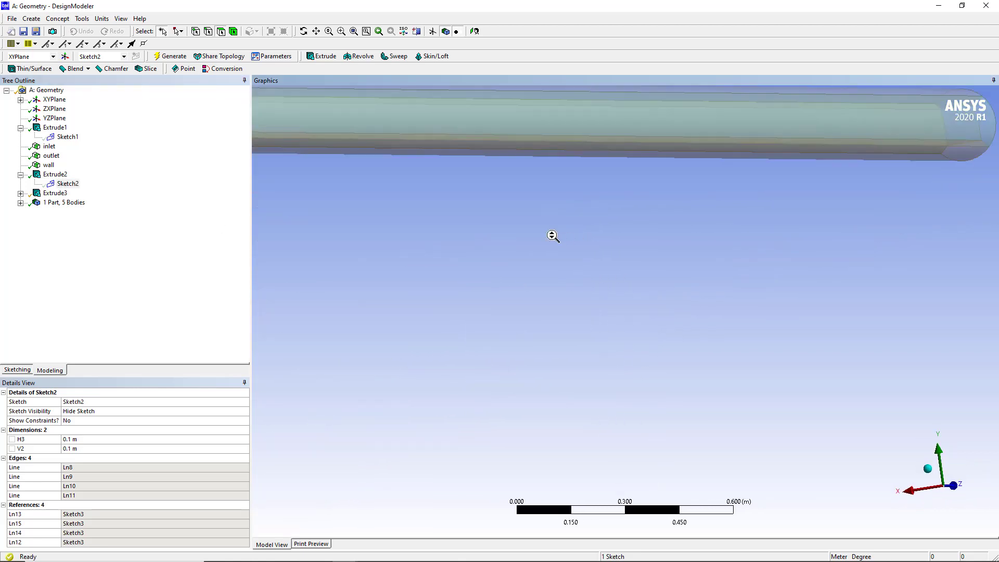
scroll(717, 246, up, 1)
middle_drag(717, 246, 676, 245)
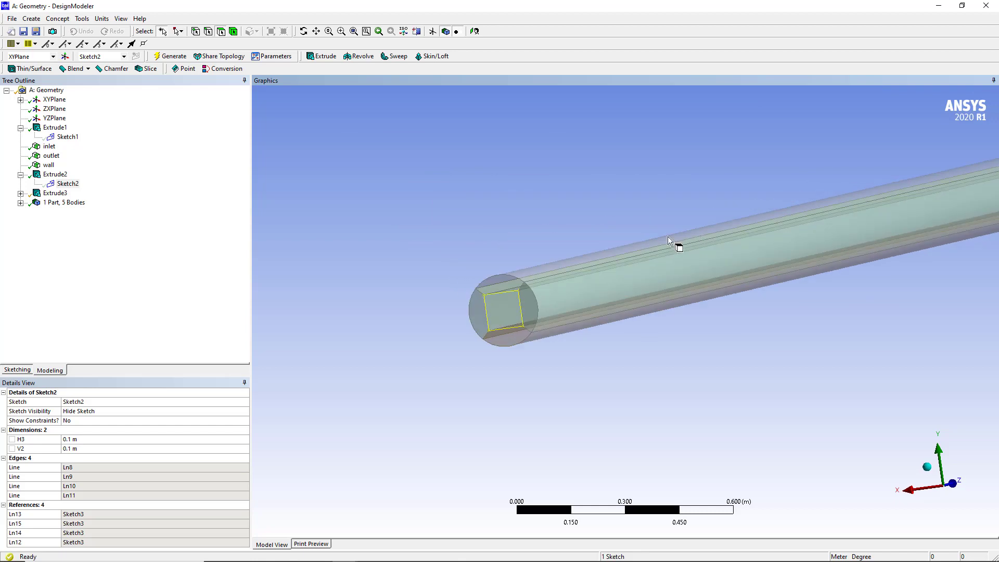
click(20, 100)
click(68, 118)
scroll(346, 193, up, 1)
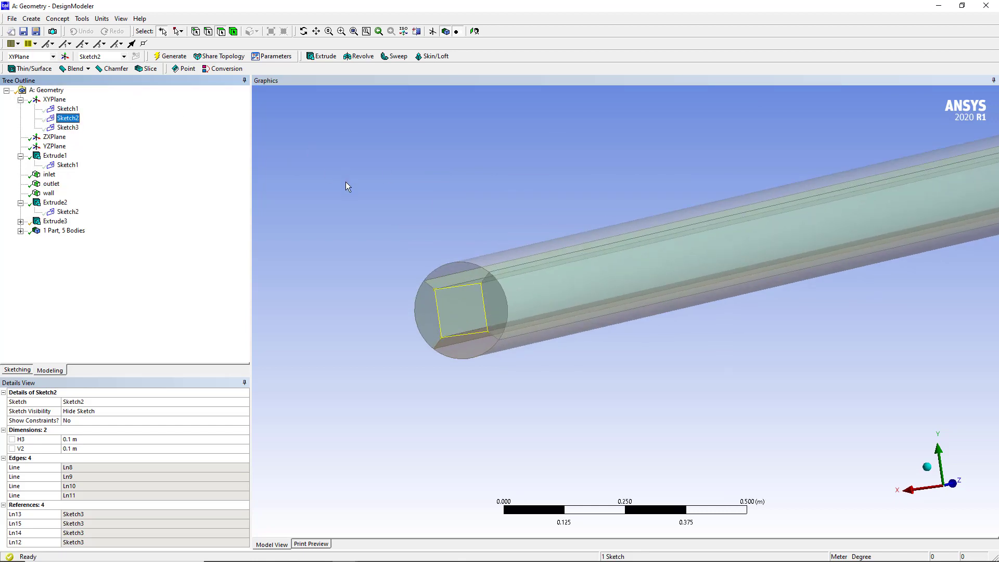
mouse_move(346, 193)
middle_down()
mouse_move(608, 3)
mouse_move(462, 279)
mouse_move(171, 403)
middle_up()
Set inner-square dimensions H3 and V2 to 0.05 m and regenerate.
click(108, 440)
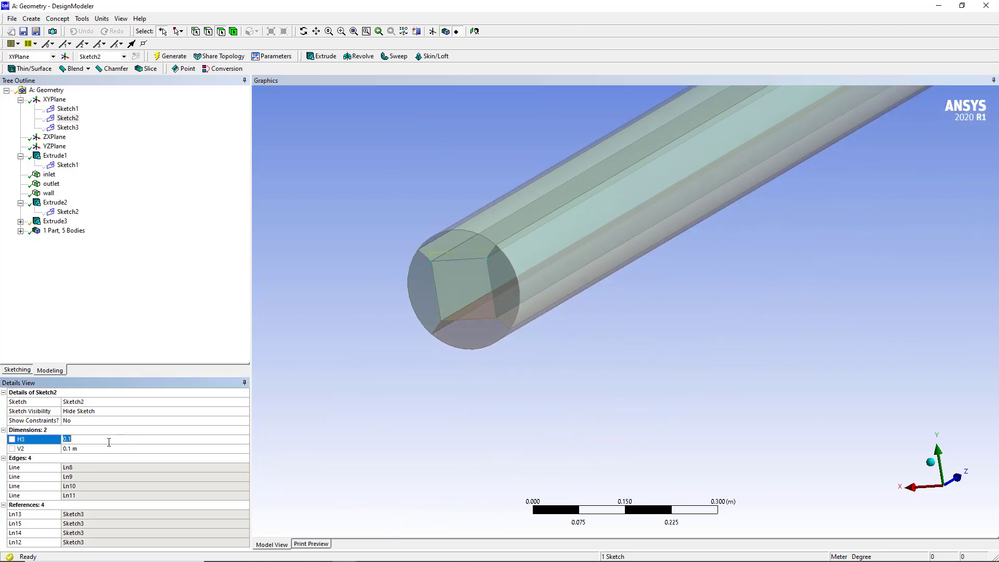
scroll(414, 326, up, 2)
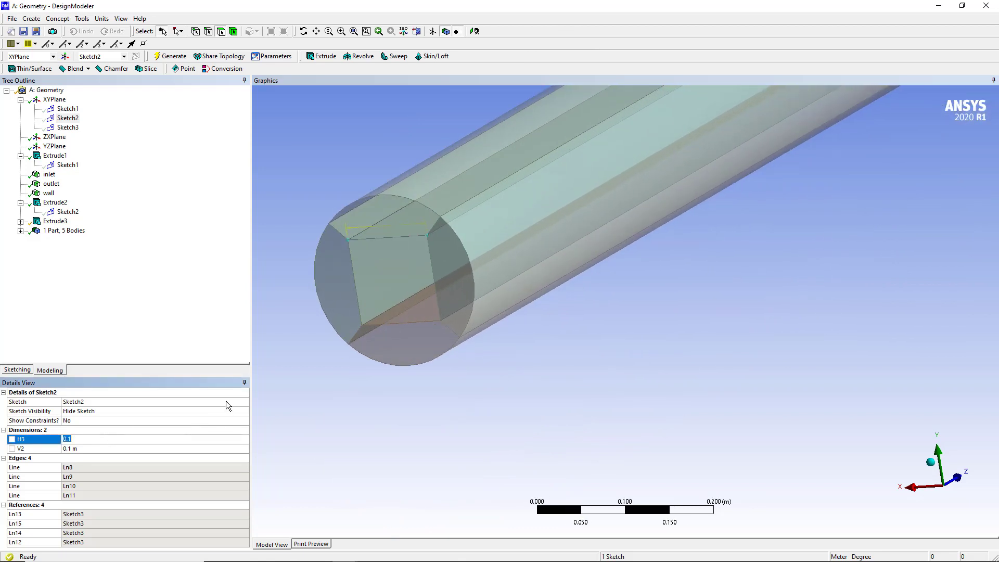
text(05)
key(Return)
click(82, 448)
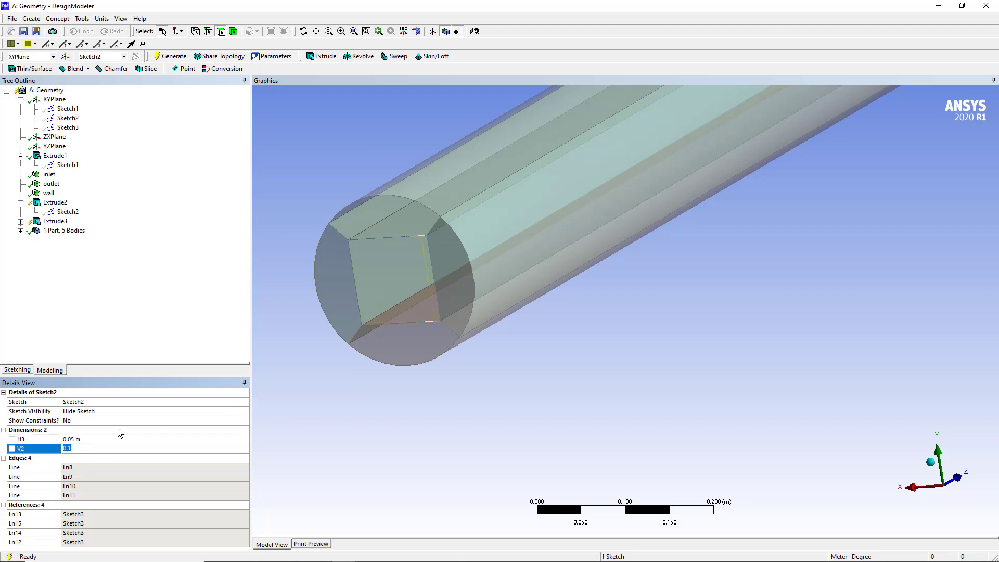
text(0.05)
key(Return)
click(170, 56)
scroll(377, 194, down, 1)
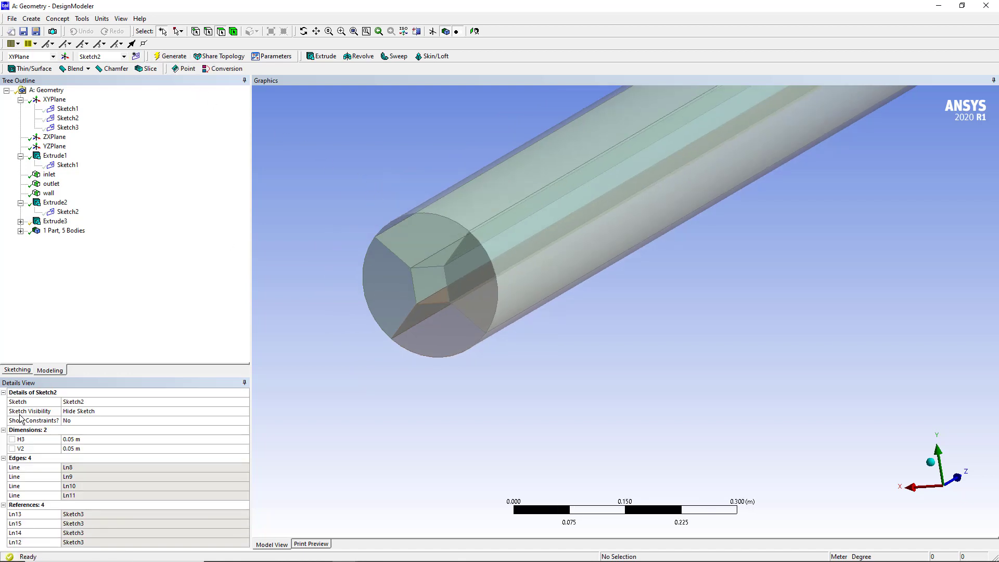
Change H3 and V2 to 0.07 m and regenerate the geometry.
click(92, 439)
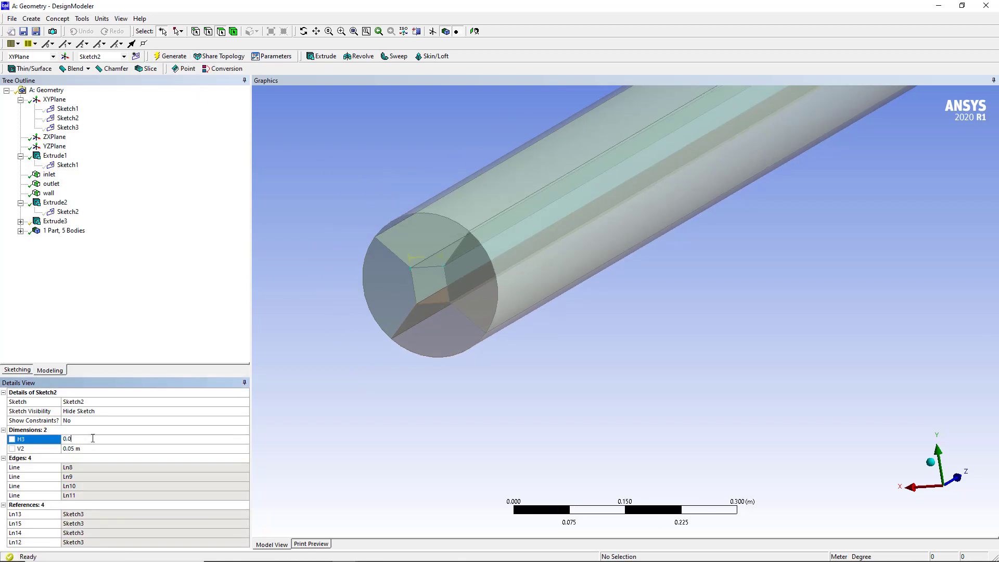
text(7)
key(Return)
click(110, 448)
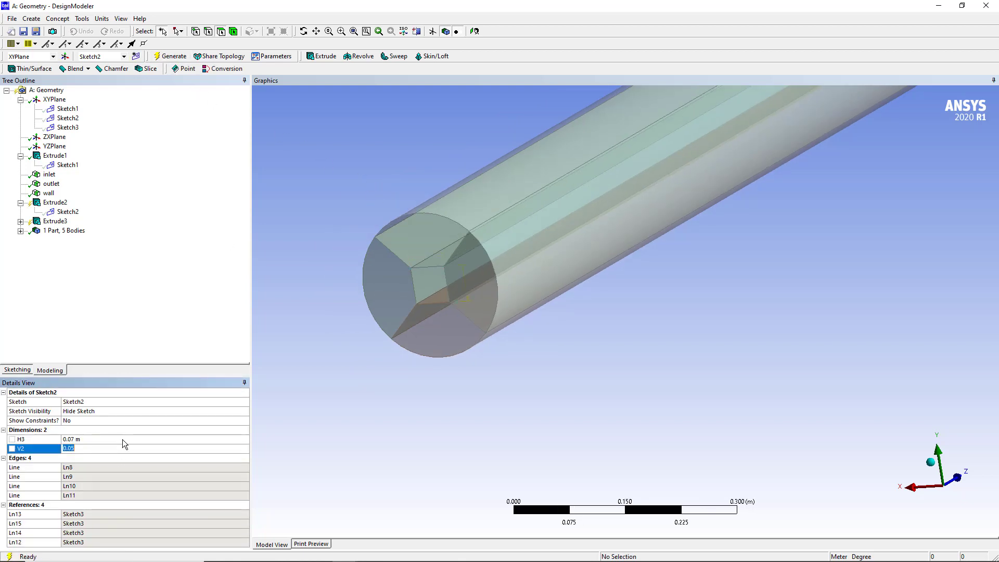
text(0.07)
key(Return)
click(171, 57)
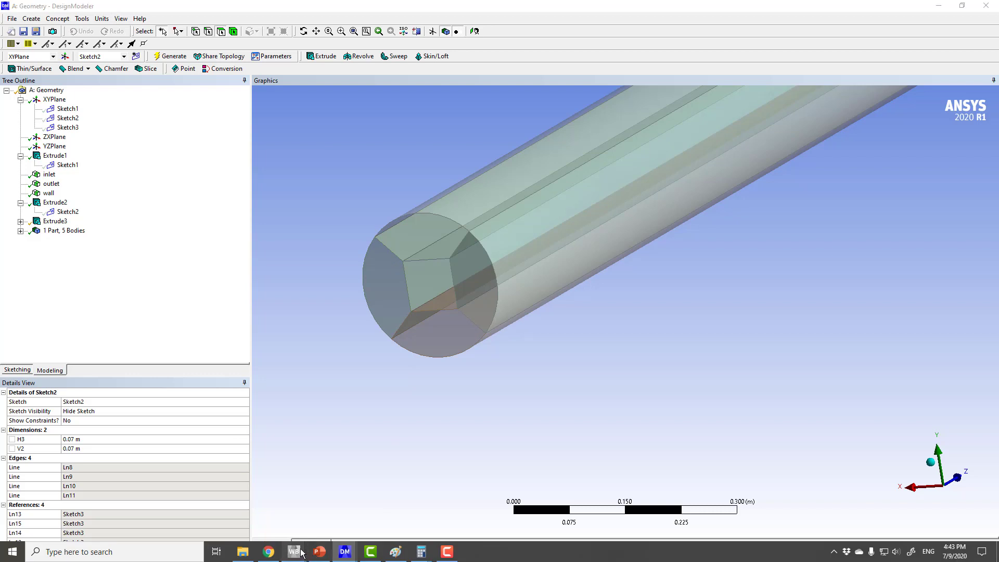
Return to Workbench and accept re-reading the updated upstream geometry.
mouse_move(295, 552)
click(351, 502)
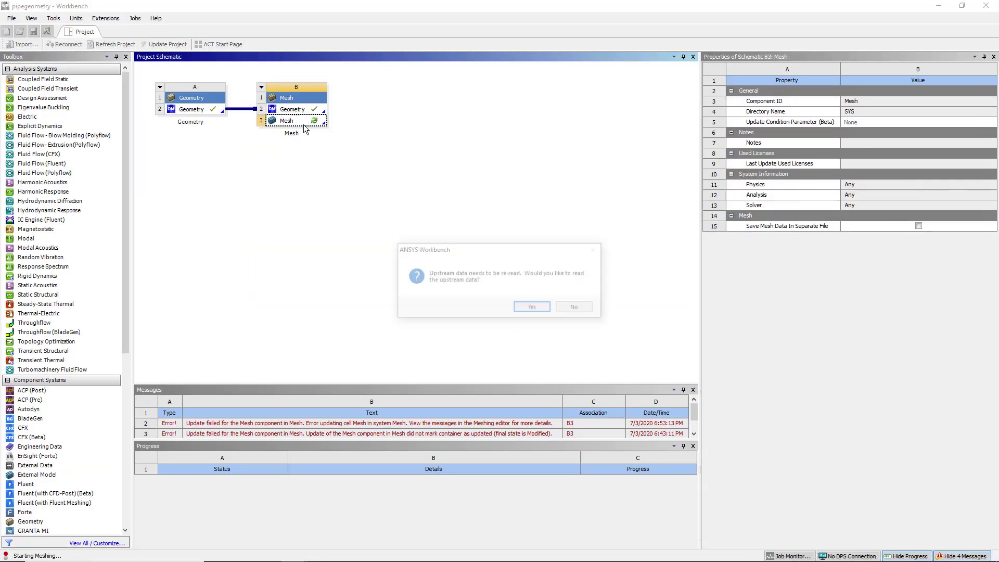
click(533, 306)
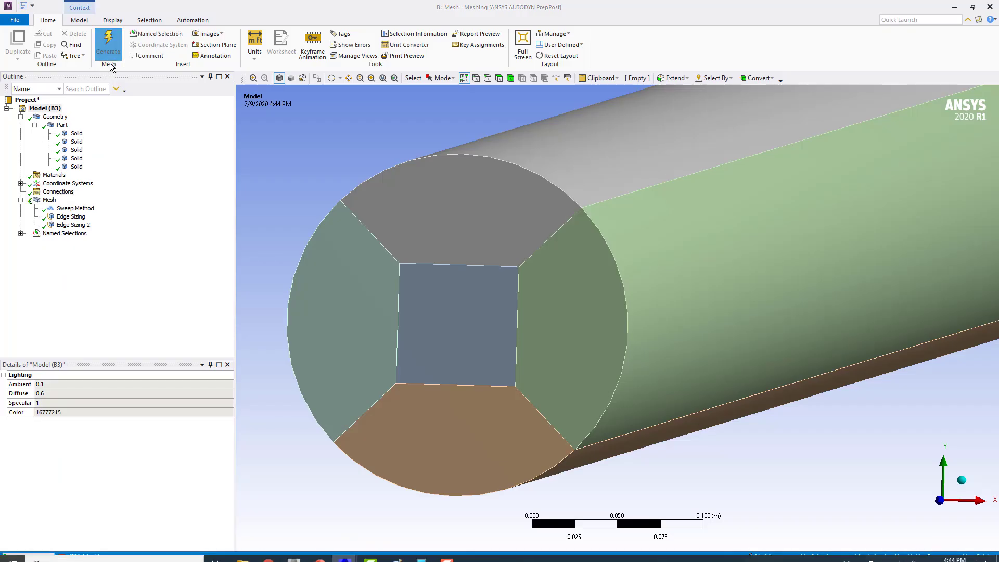
Show the generated mesh and toggle between wireframe and shaded-with-edges views.
click(50, 200)
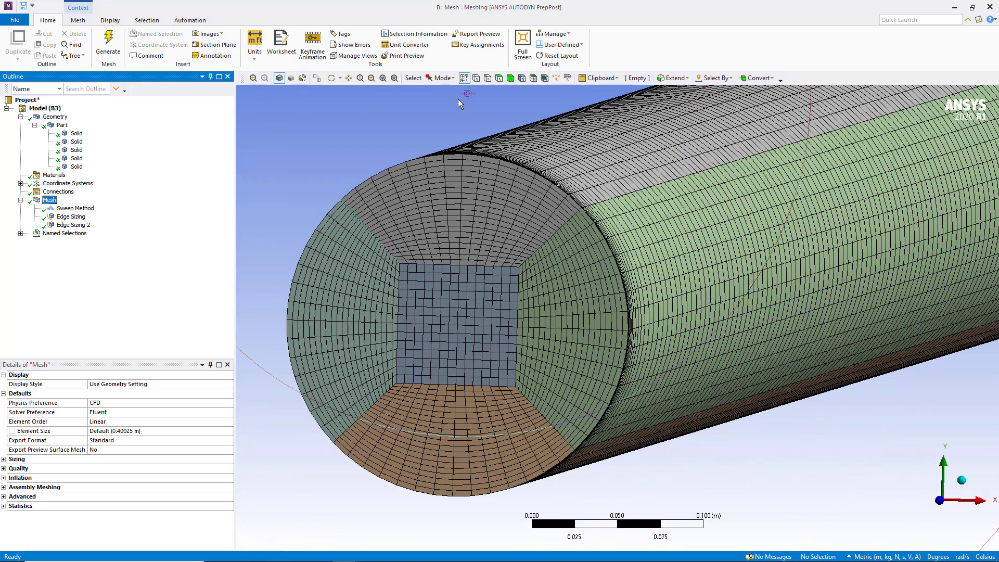
click(487, 78)
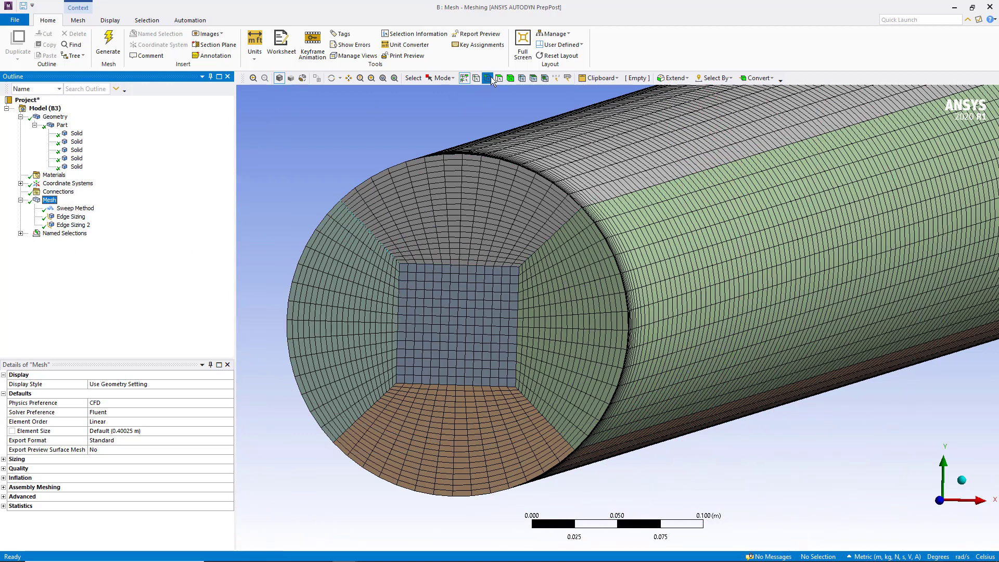
click(300, 78)
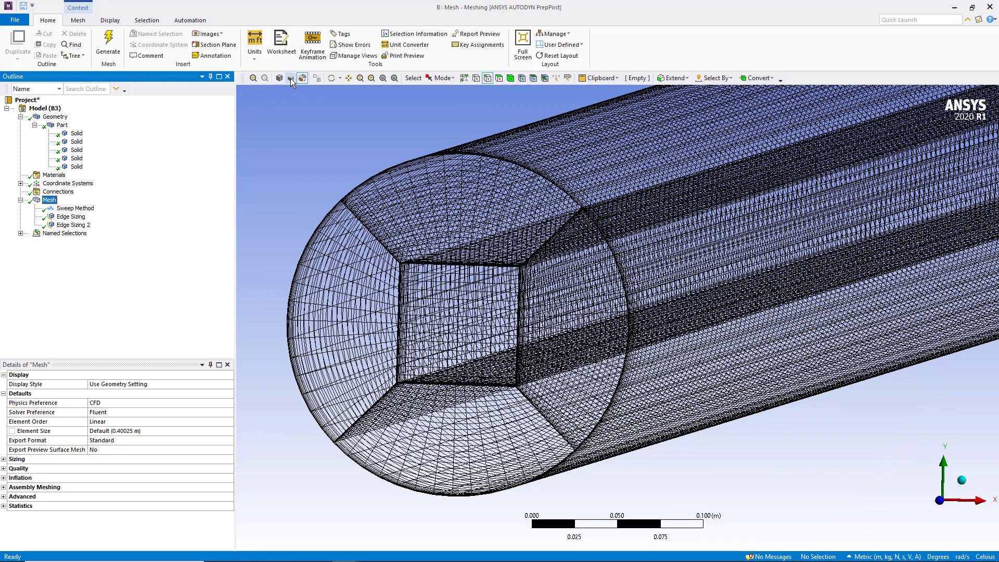
click(292, 79)
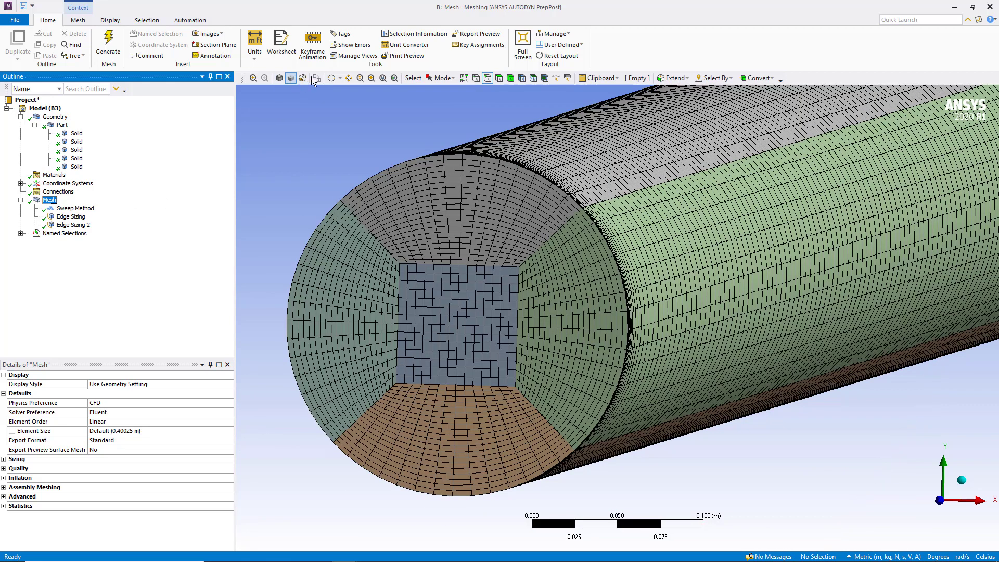
click(302, 79)
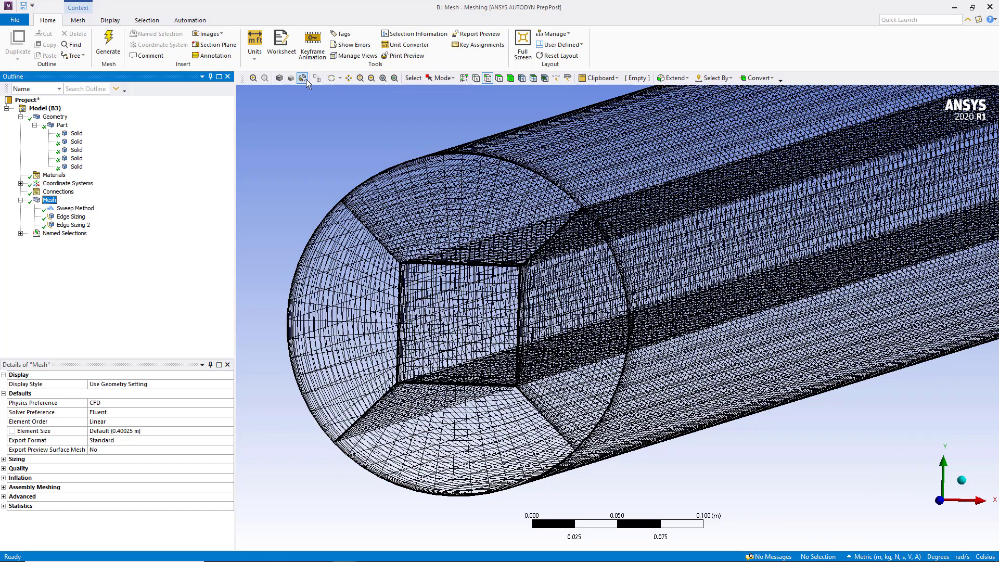
click(284, 79)
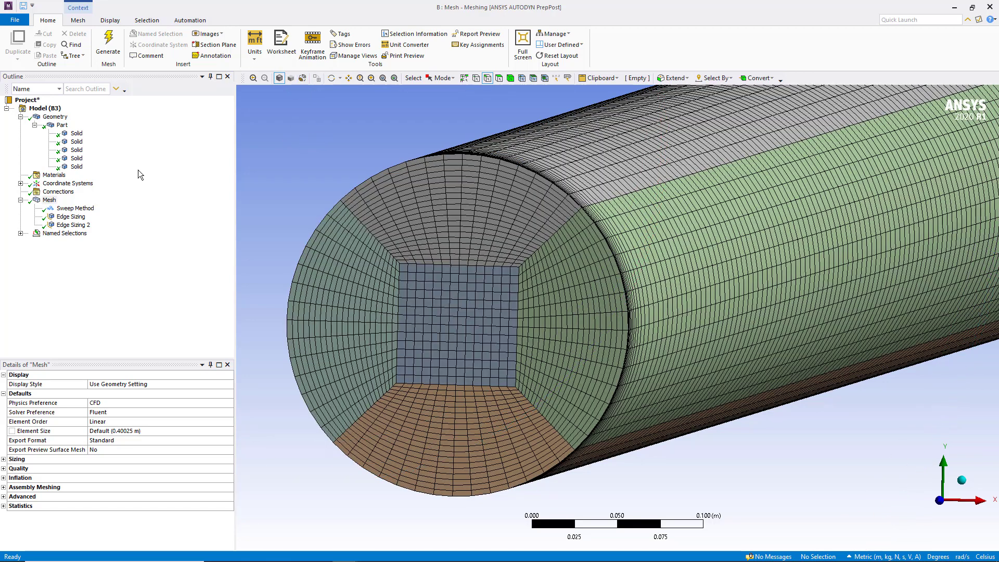
Select Geometry in wireframe view to display the bare pipe edges.
click(50, 201)
click(303, 79)
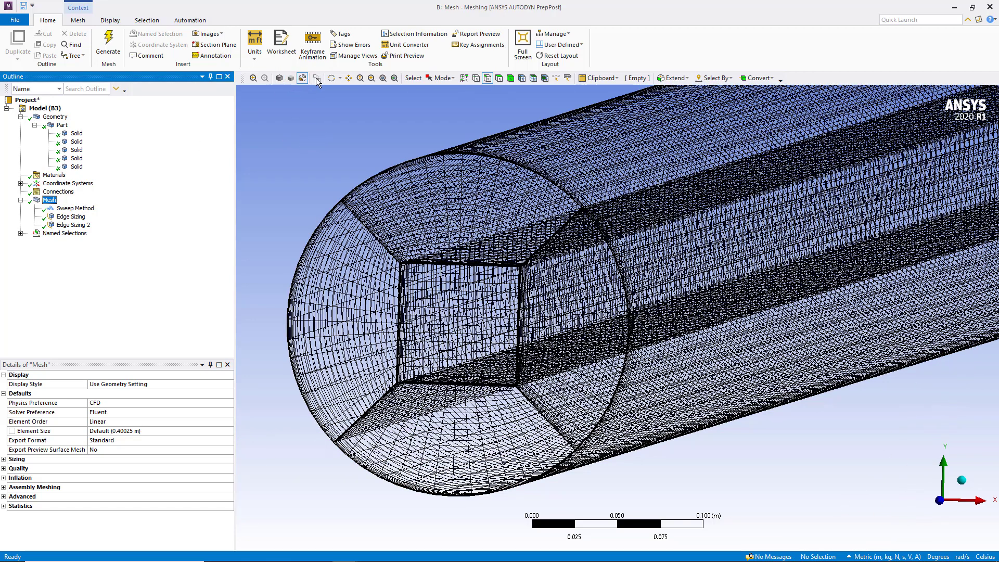
click(57, 117)
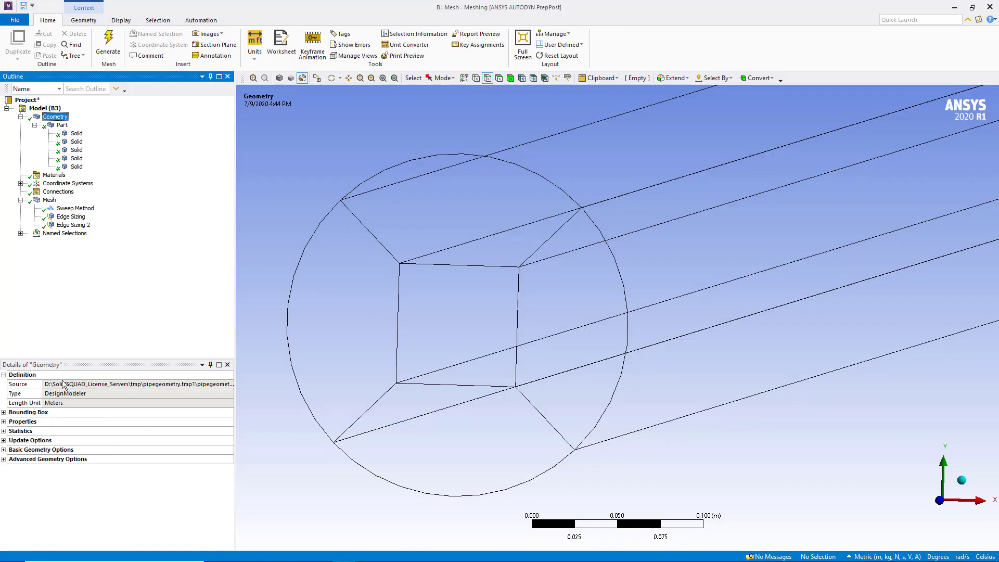
Select the eight longitudinal pipe edges.
click(533, 140)
middle_drag(630, 201, 550, 226)
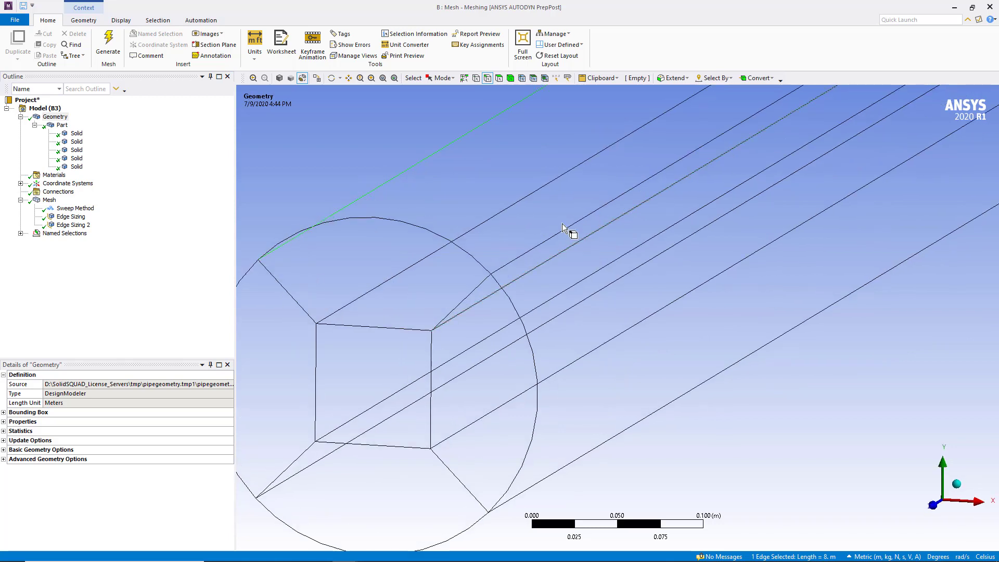
ctrl+click(527, 202)
ctrl+click(579, 233)
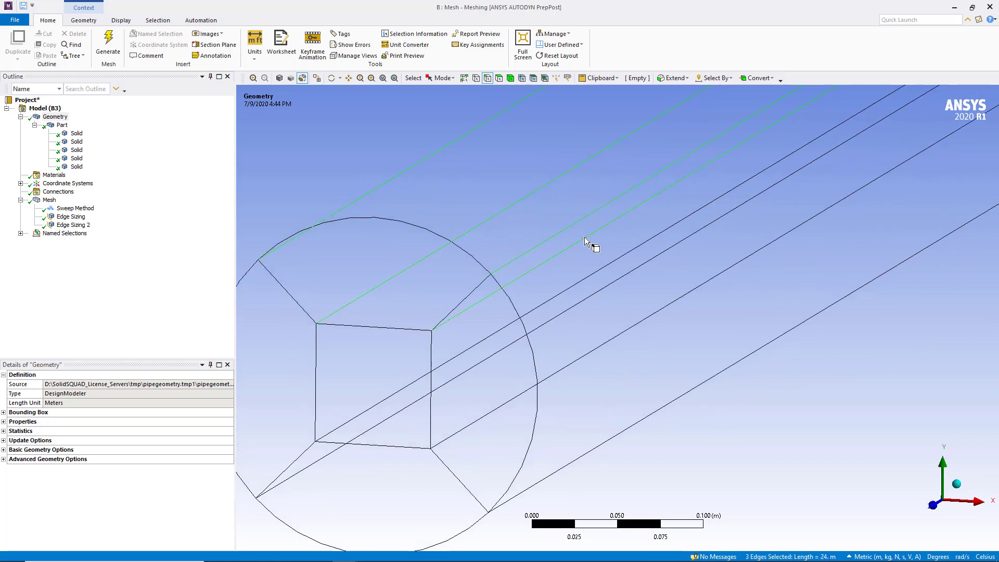
ctrl+click(588, 294)
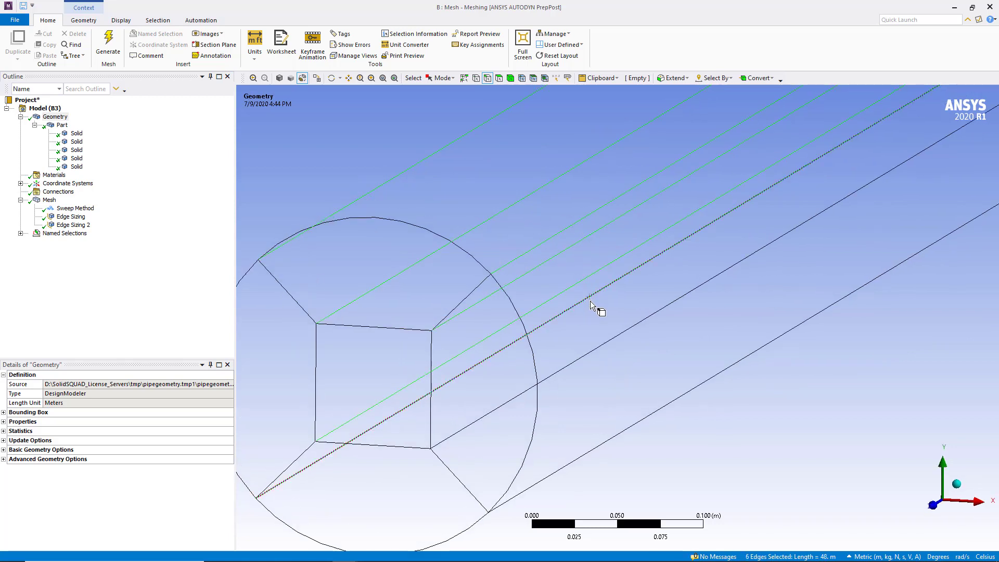
ctrl+click(629, 329)
ctrl+click(684, 392)
scroll(652, 351, down, 5)
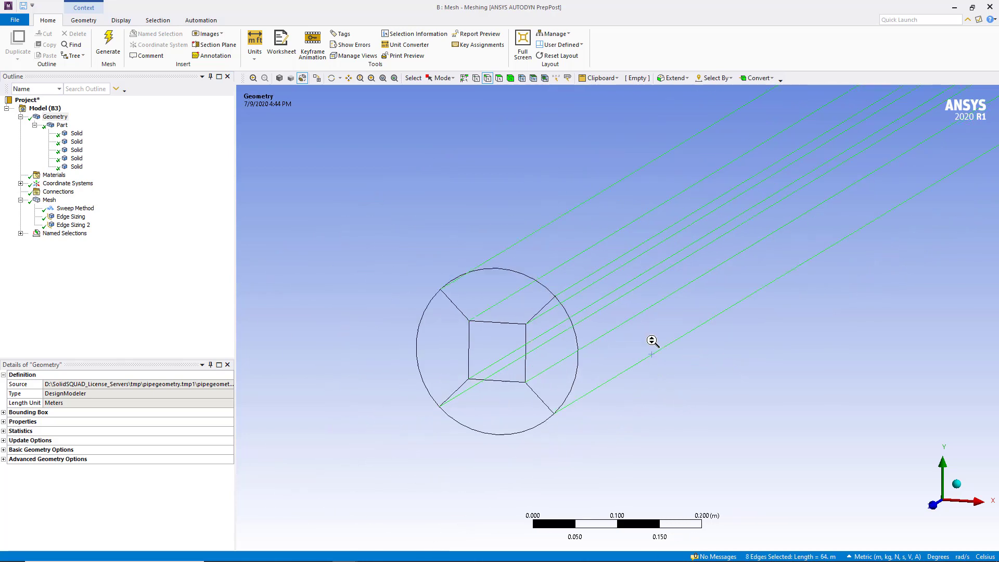
middle_drag(637, 326, 494, 295)
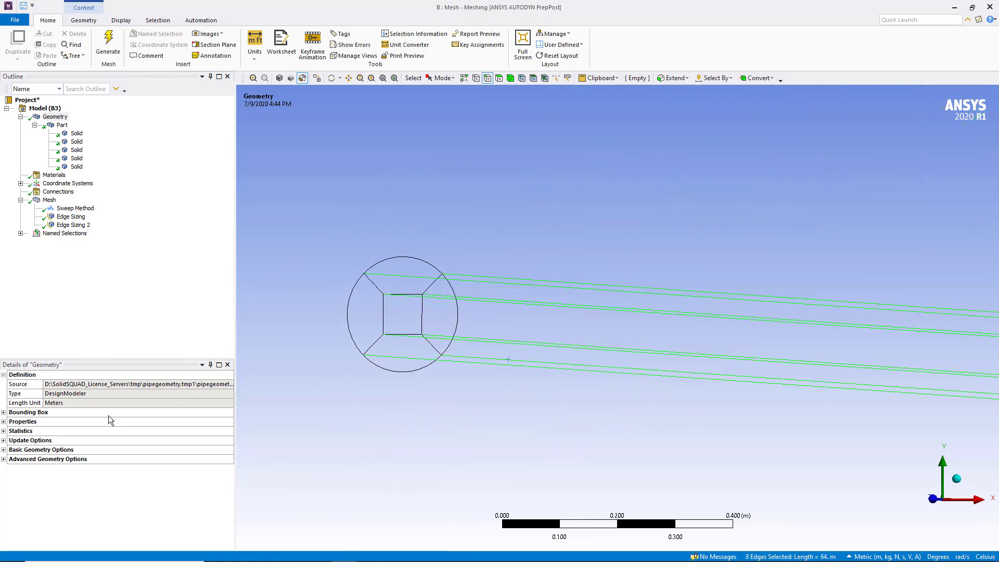
Insert an edge sizing of 40 divisions on the eight selected edges.
right_click(310, 169)
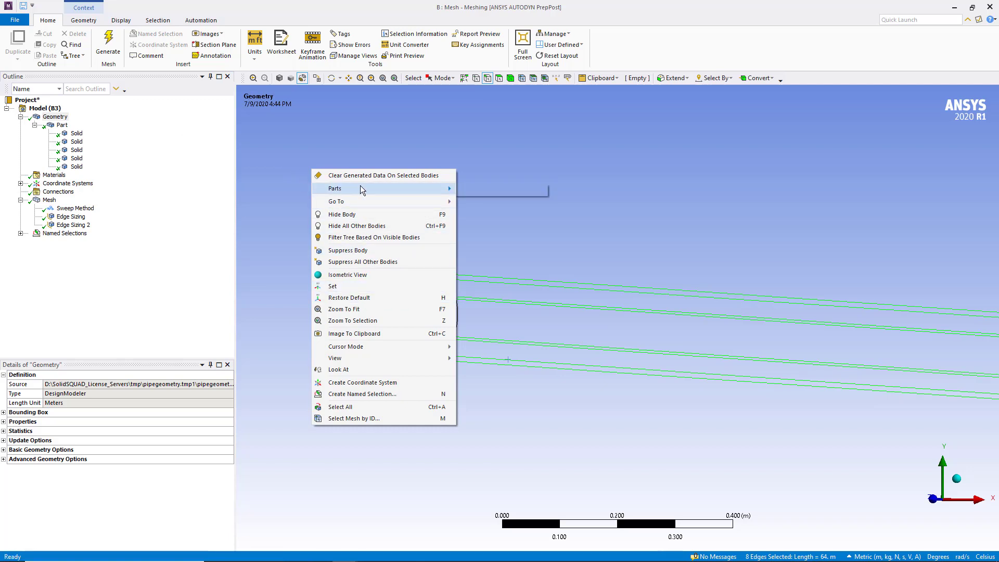
right_click(50, 202)
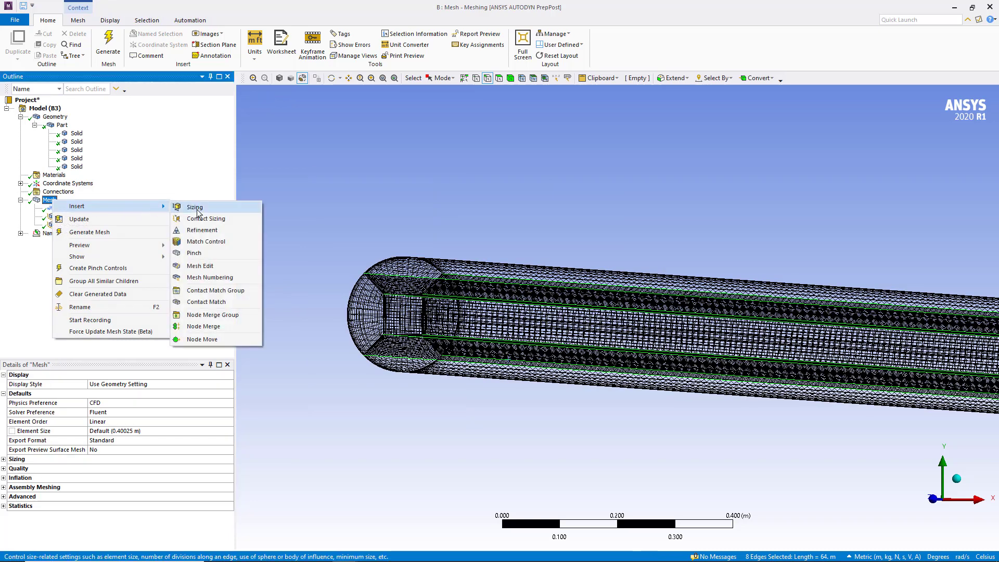
click(197, 210)
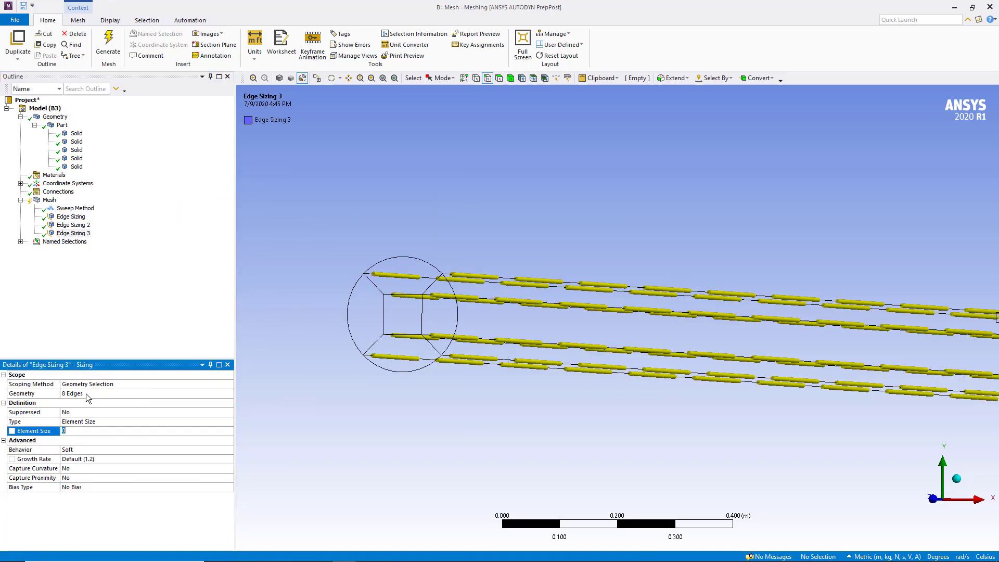
click(99, 422)
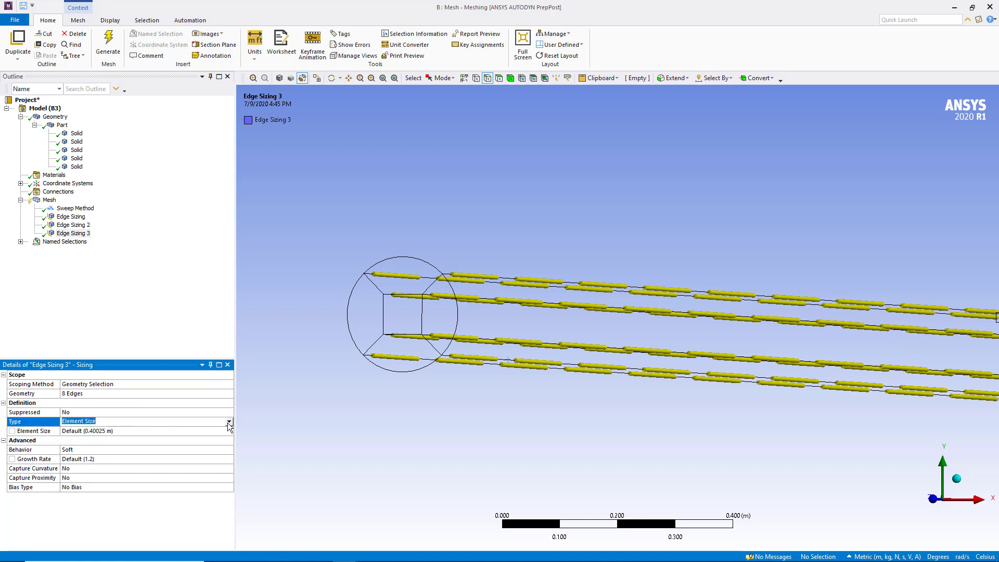
click(228, 422)
click(96, 437)
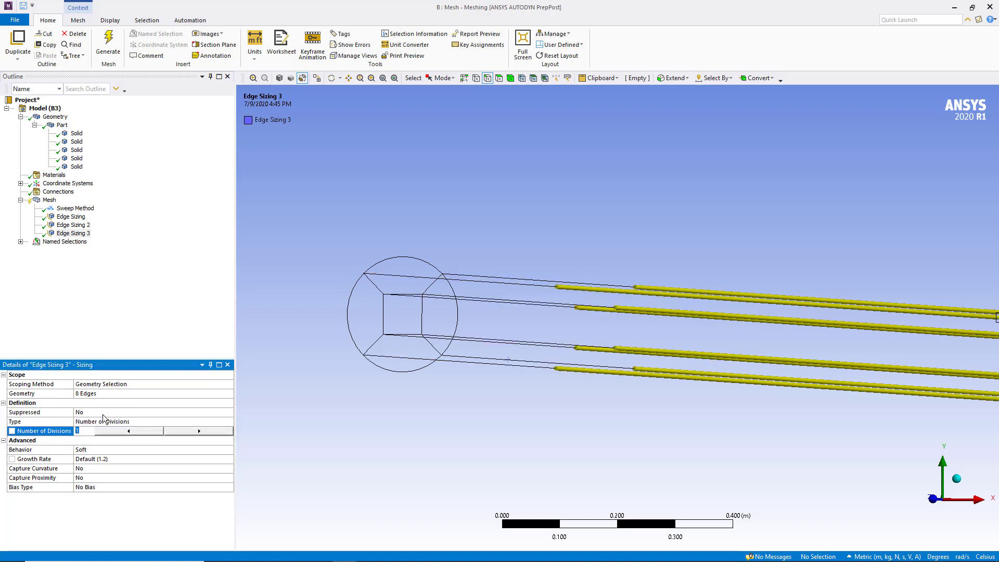
text(40)
key(Return)
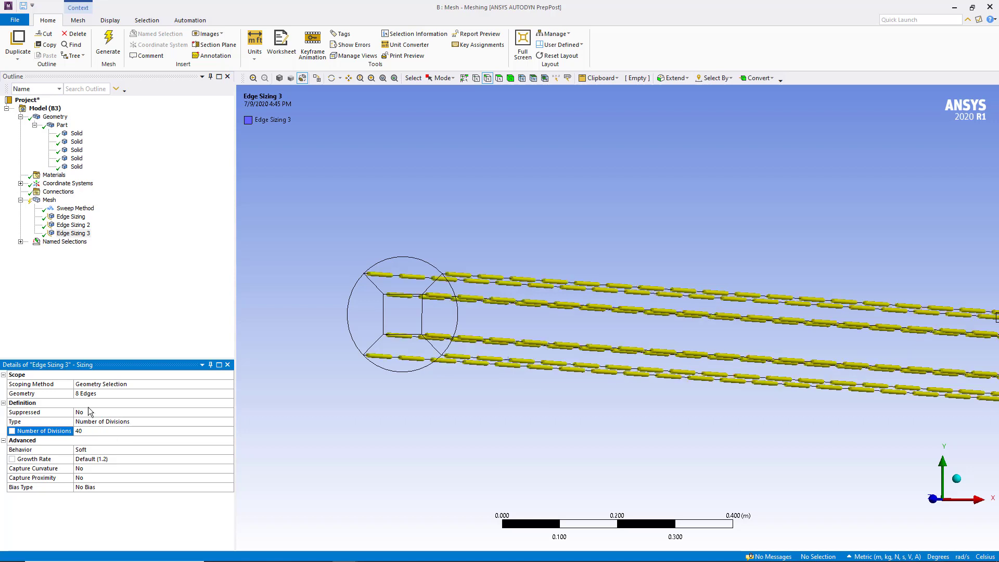
Regenerate the mesh and view the finer result from an oblique angle.
click(110, 48)
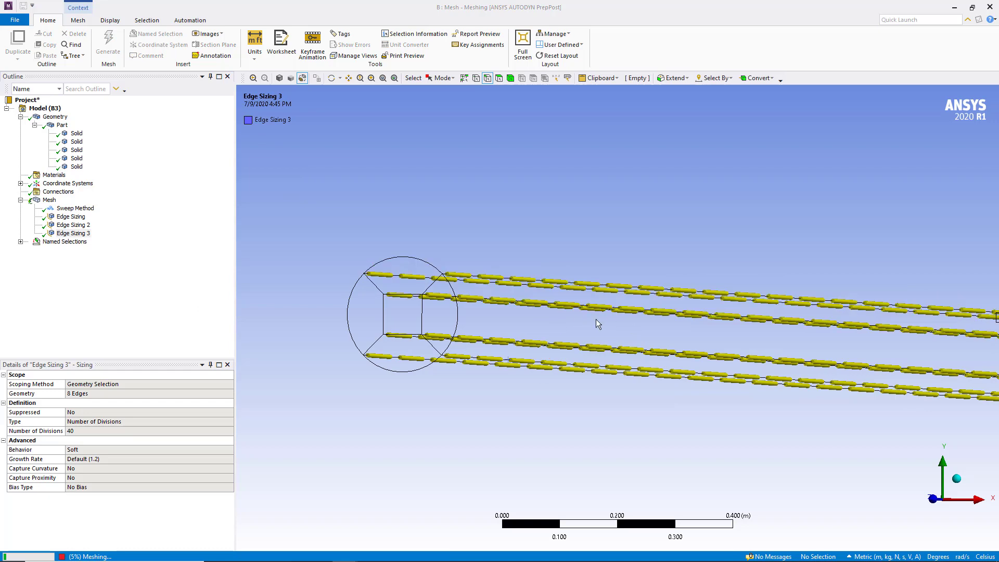
click(48, 200)
middle_drag(507, 297, 324, 125)
Change Edge Sizing 3's behavior from Soft to Hard for the longitudinal edges.
click(279, 77)
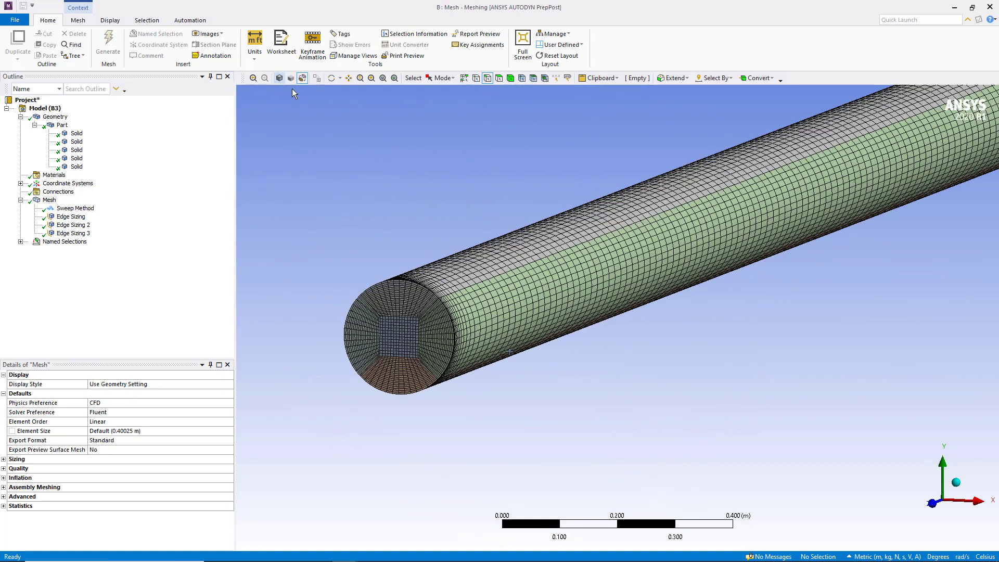
middle_drag(377, 146, 412, 186)
scroll(401, 192, up, 2)
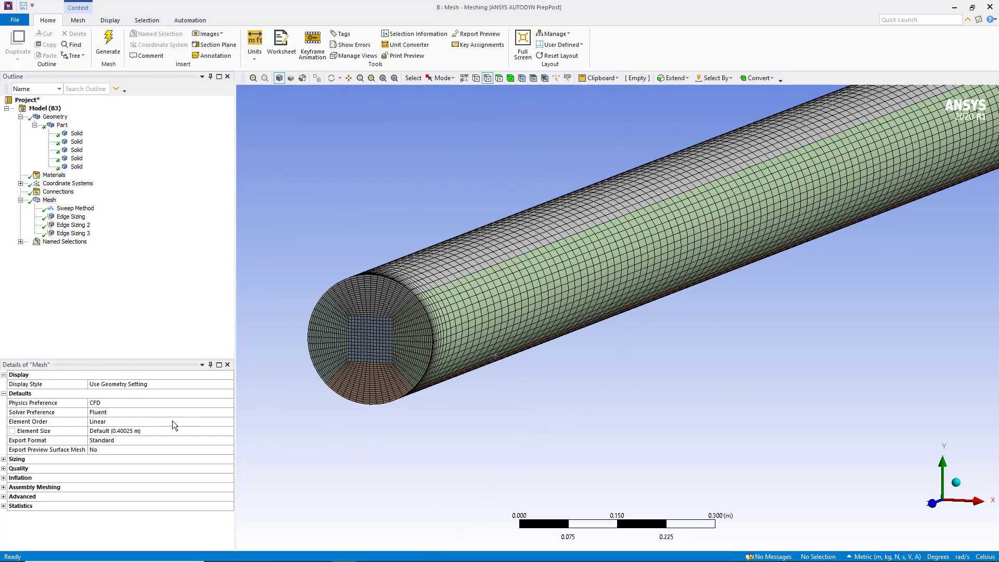
click(71, 233)
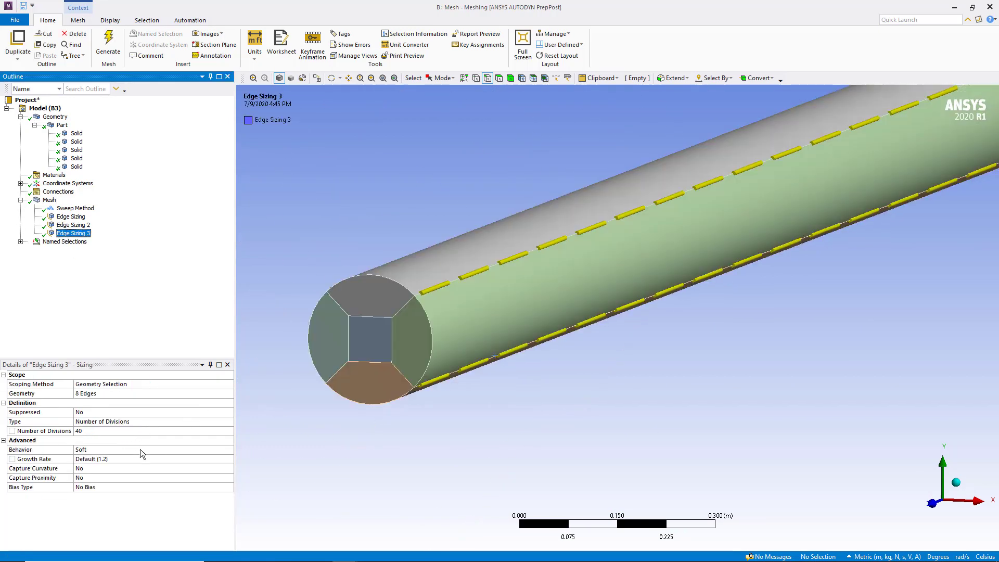
click(197, 451)
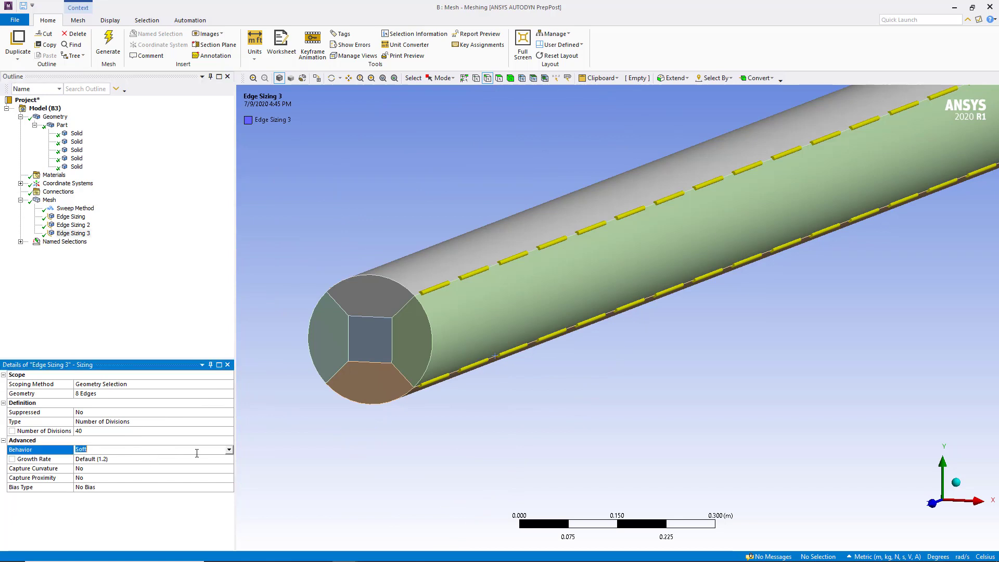
click(229, 450)
click(121, 466)
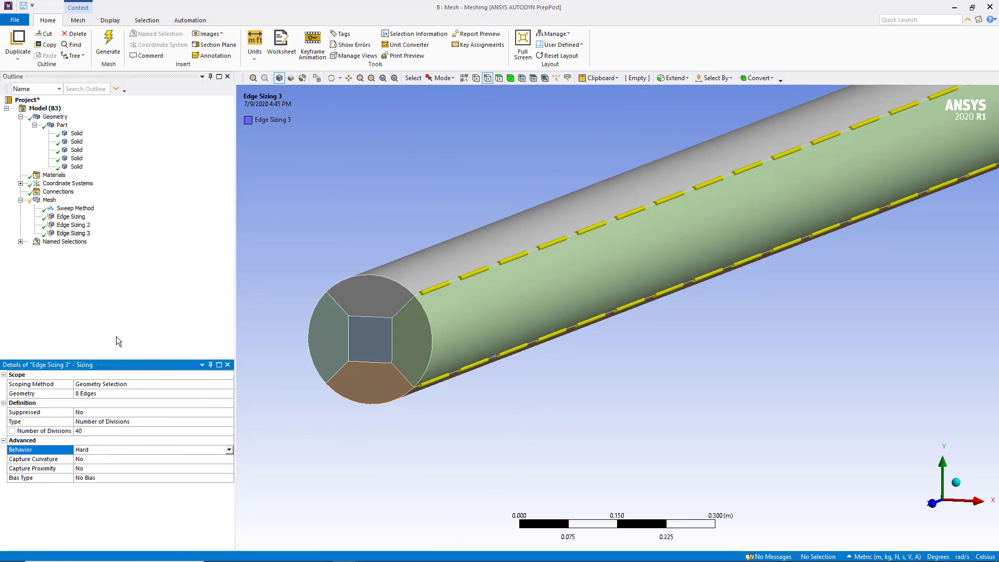
Generate the mesh, then give Edge Sizing 3 60 divisions along the pipe.
click(120, 51)
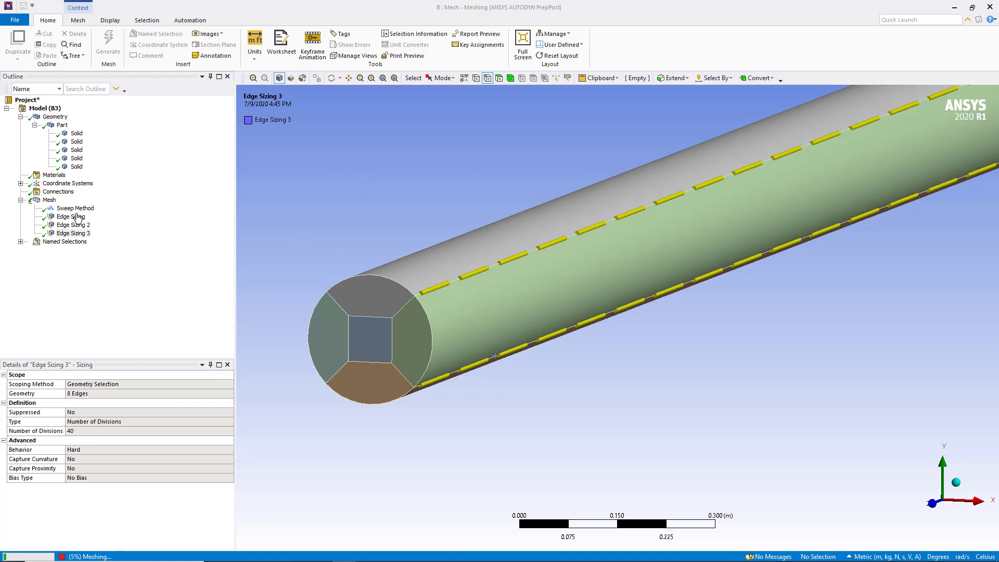
middle_drag(525, 267, 525, 267)
click(72, 234)
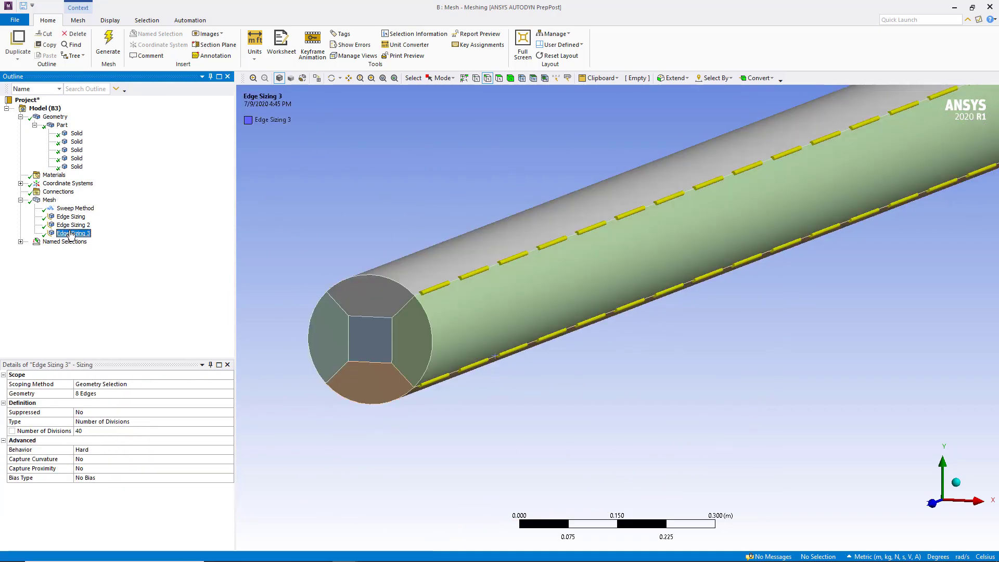
click(103, 431)
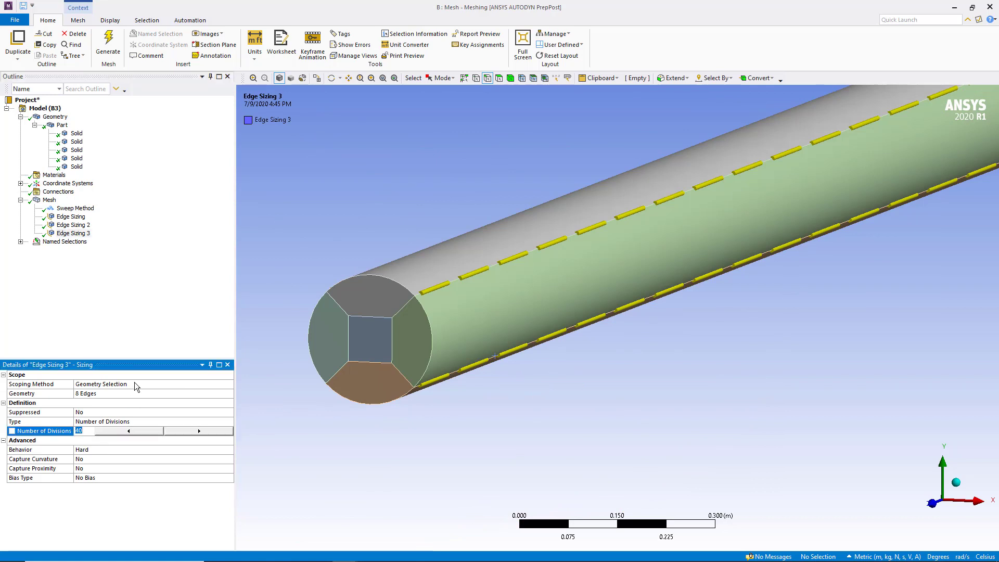
text(60)
key(Return)
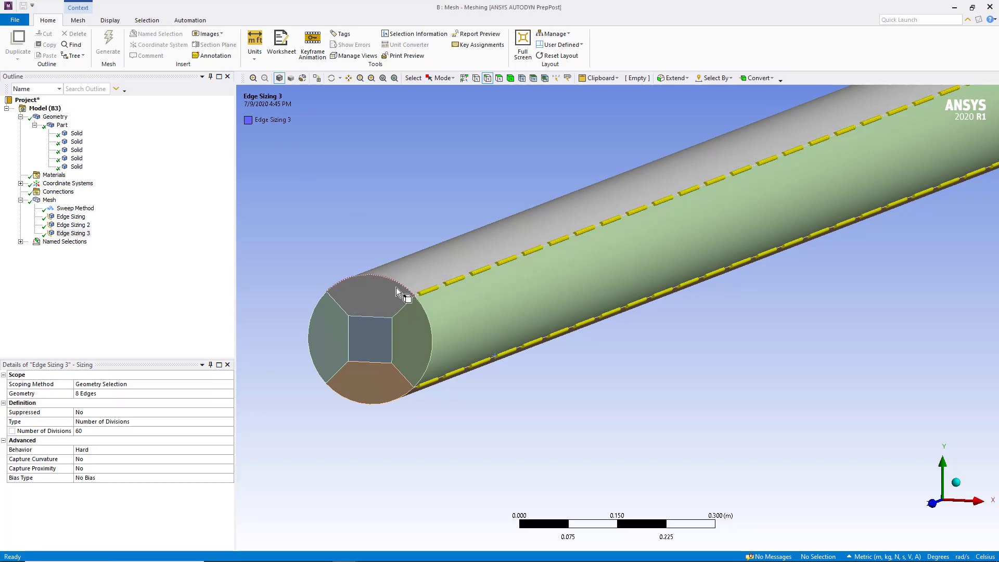
click(48, 200)
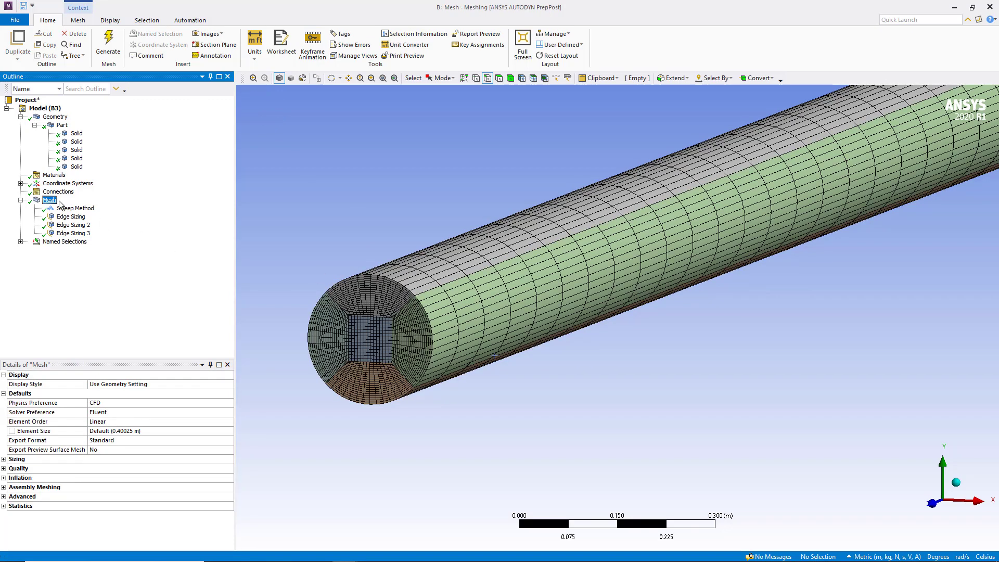
scroll(500, 241, down, 3)
scroll(532, 257, down, 2)
mouse_move(532, 257)
middle_down()
mouse_move(464, 292)
mouse_move(511, 284)
middle_up()
scroll(464, 297, up, 3)
middle_drag(413, 310, 681, 272)
scroll(555, 309, up, 2)
scroll(555, 308, up, 2)
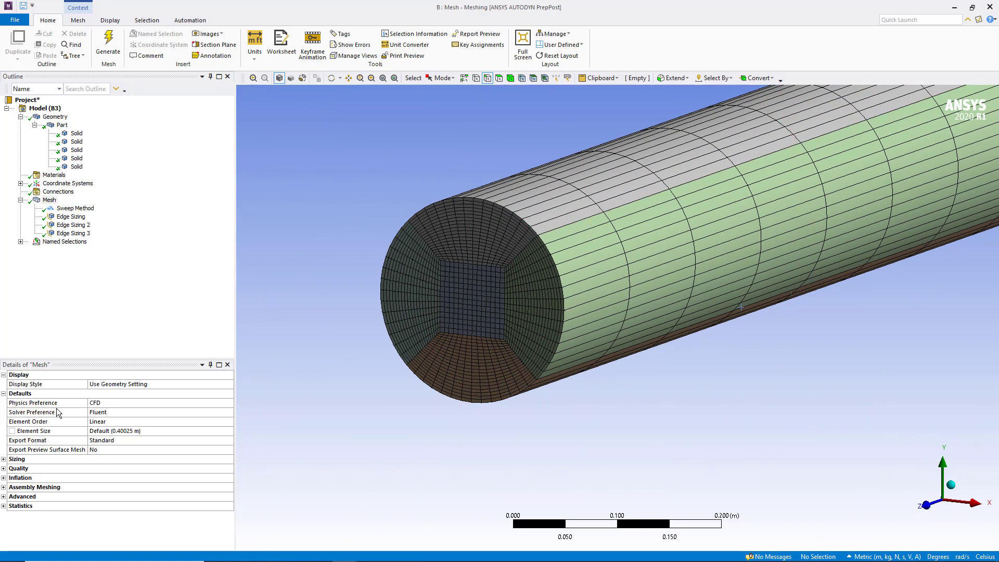
click(155, 404)
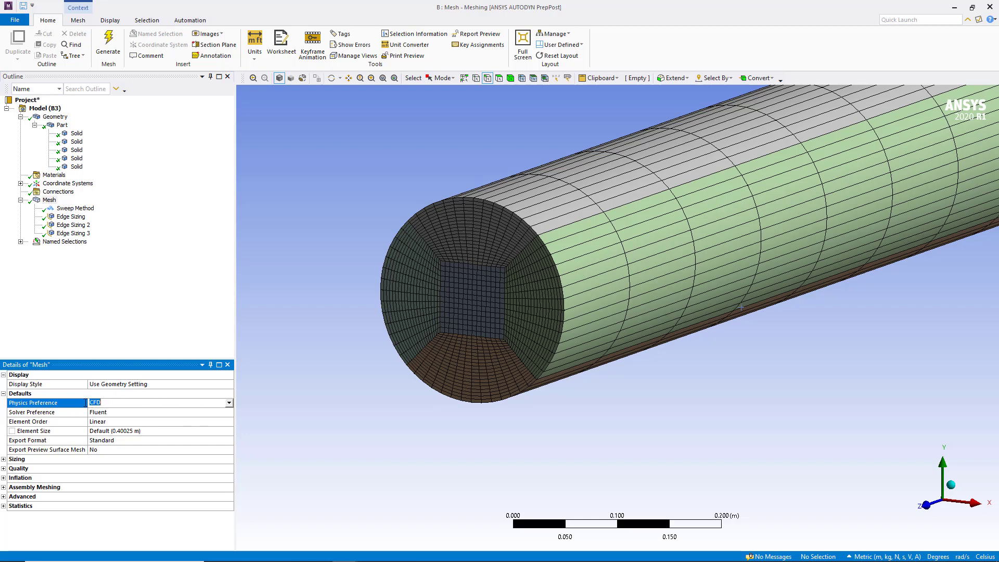
click(148, 270)
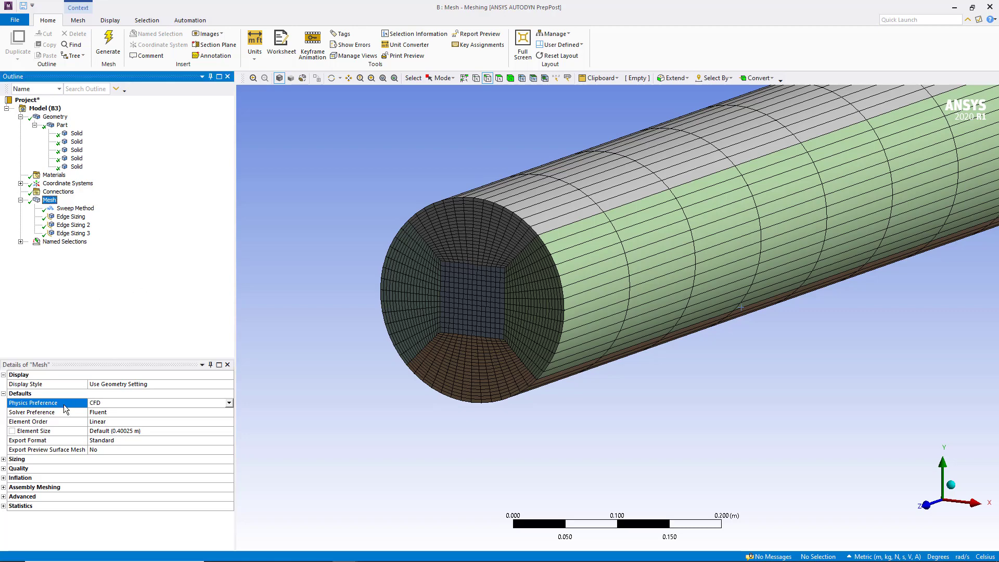
middle_drag(370, 224, 568, 291)
Give the radial Edge Sizing a one-sided bias with bias factor 10.
click(70, 217)
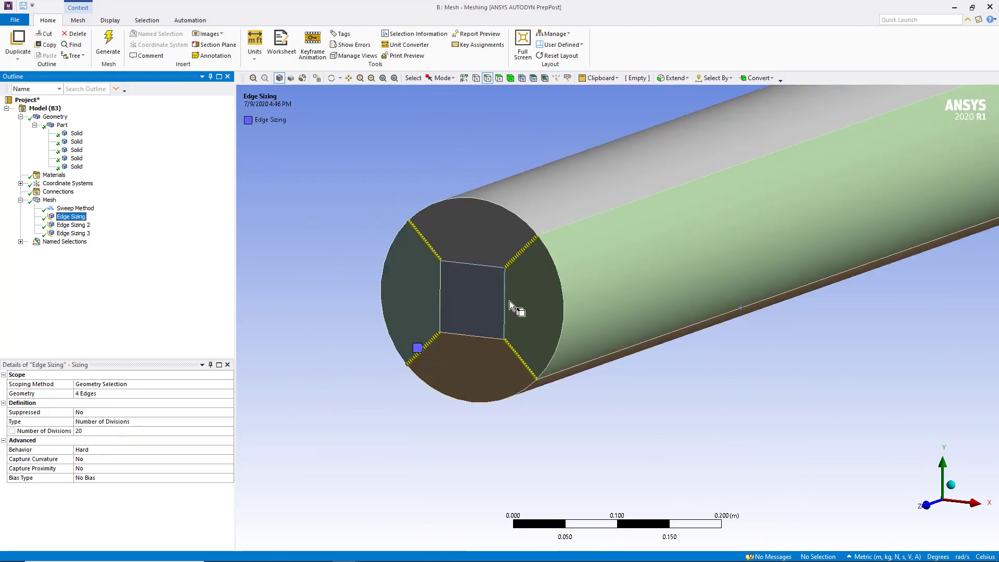
scroll(510, 301, up, 1)
scroll(500, 289, up, 3)
scroll(547, 336, up, 2)
scroll(585, 375, up, 1)
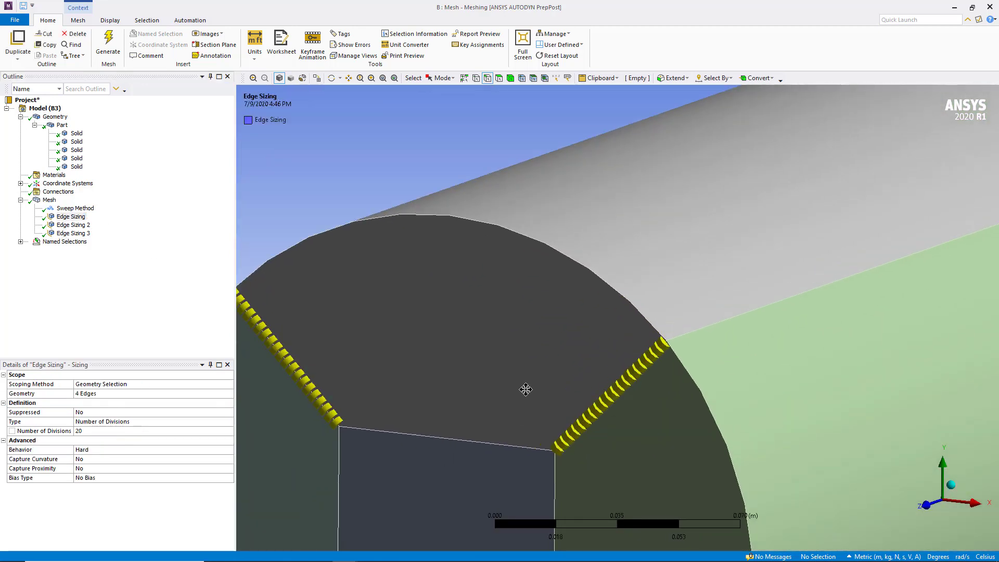
scroll(554, 341, up, 1)
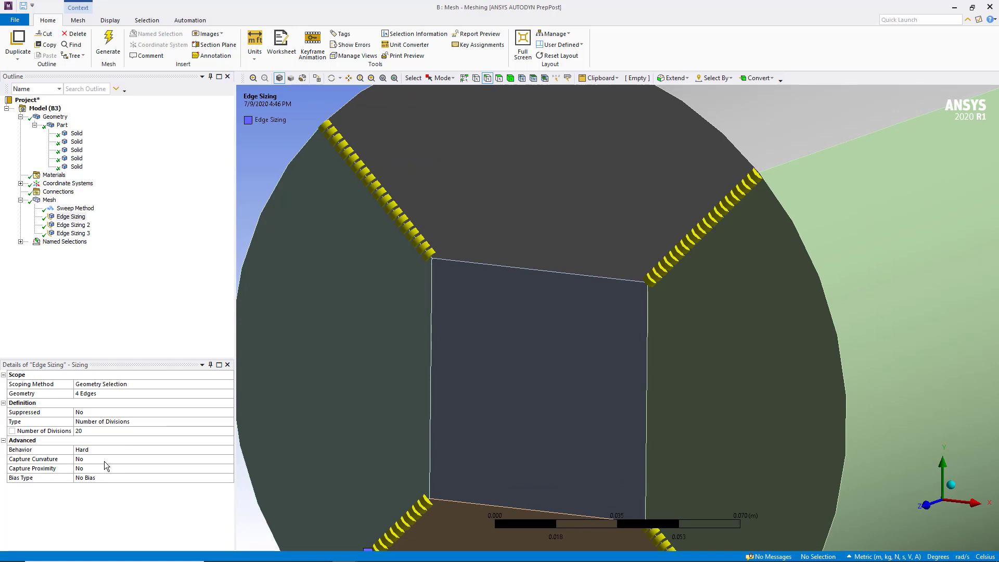
click(211, 478)
click(230, 478)
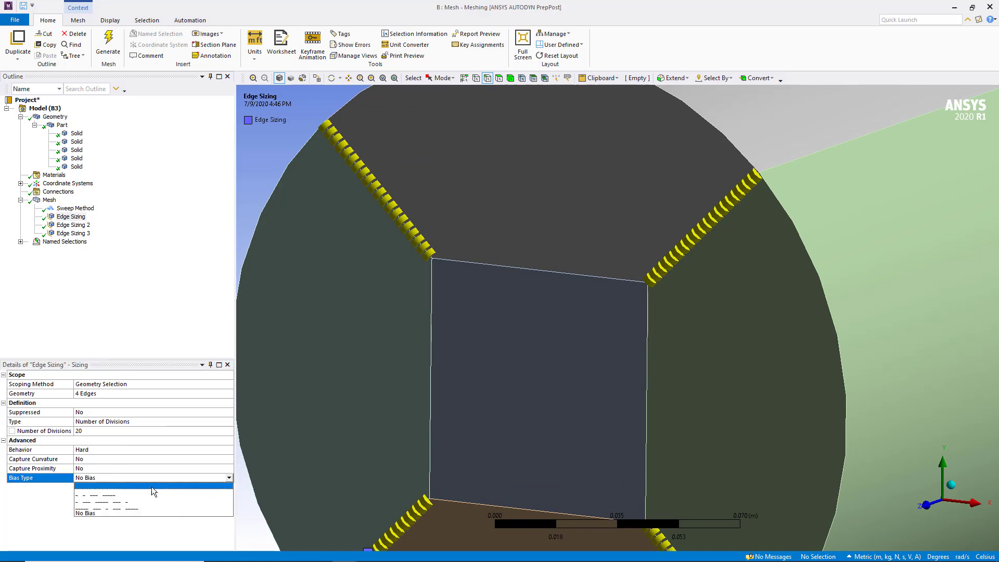
click(121, 493)
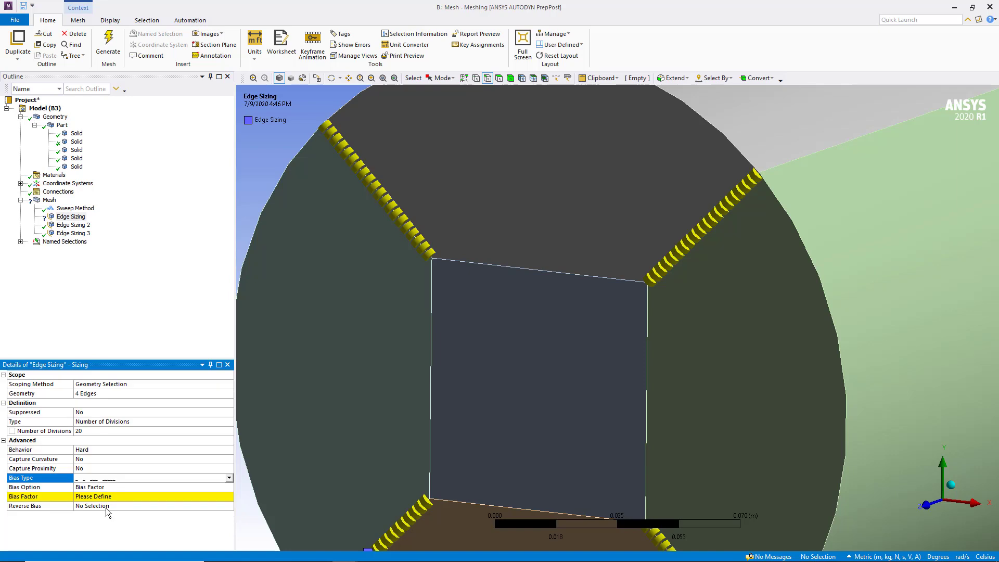
click(102, 498)
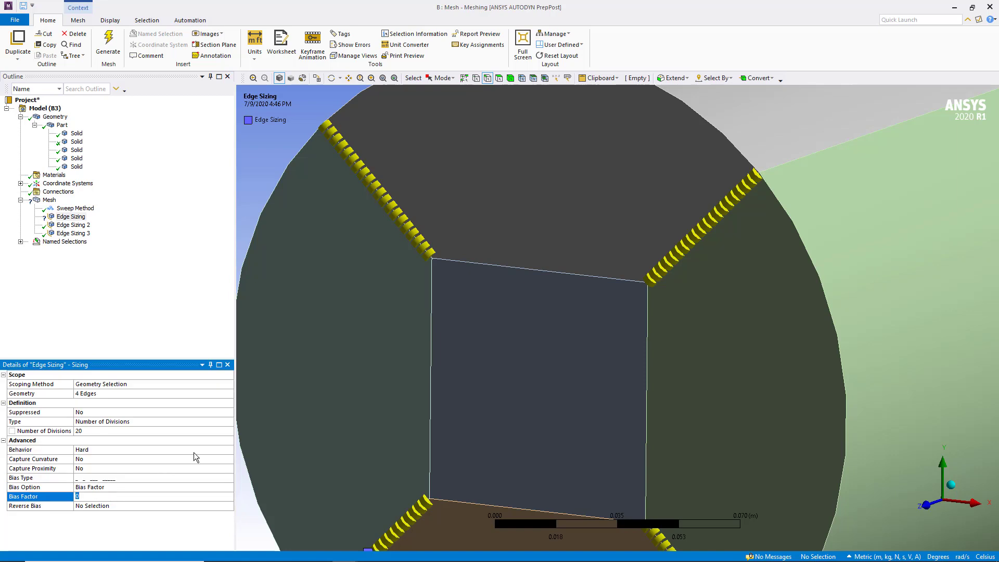
text(10)
key(Return)
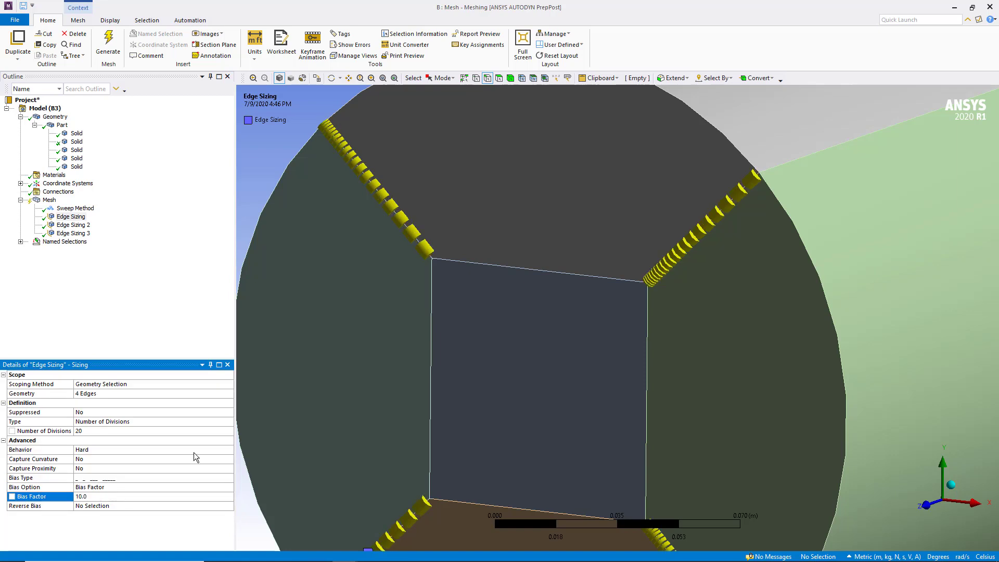
scroll(510, 258, up, 2)
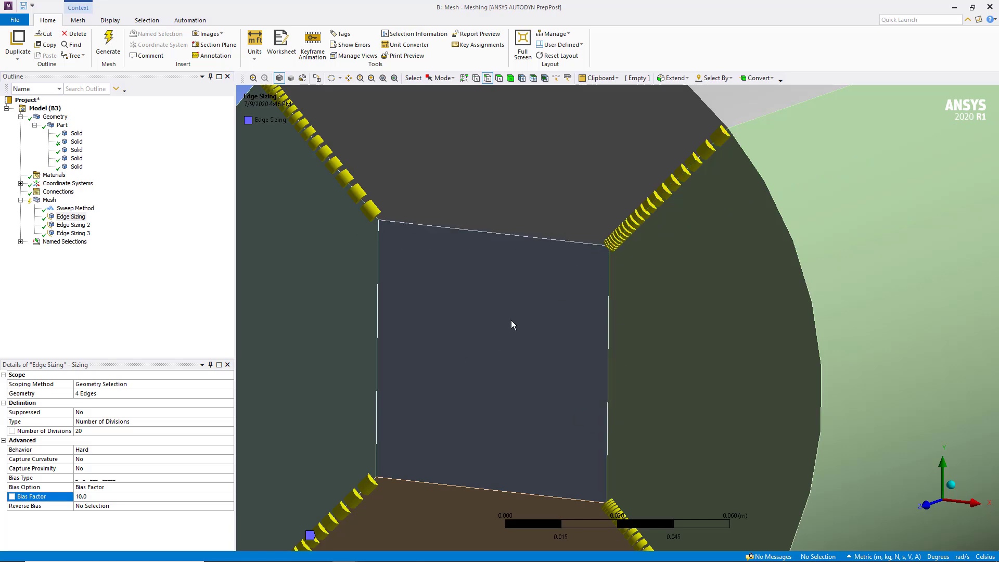
Reverse the bias on two radial edges so all four grade the same way.
middle_drag(569, 269, 517, 196)
scroll(367, 154, down, 1)
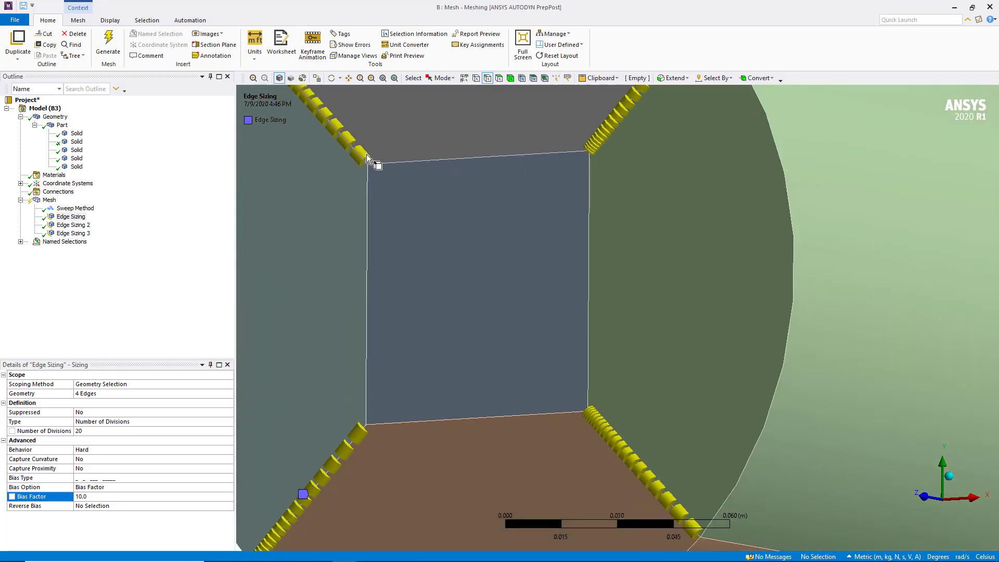
scroll(332, 107, down, 1)
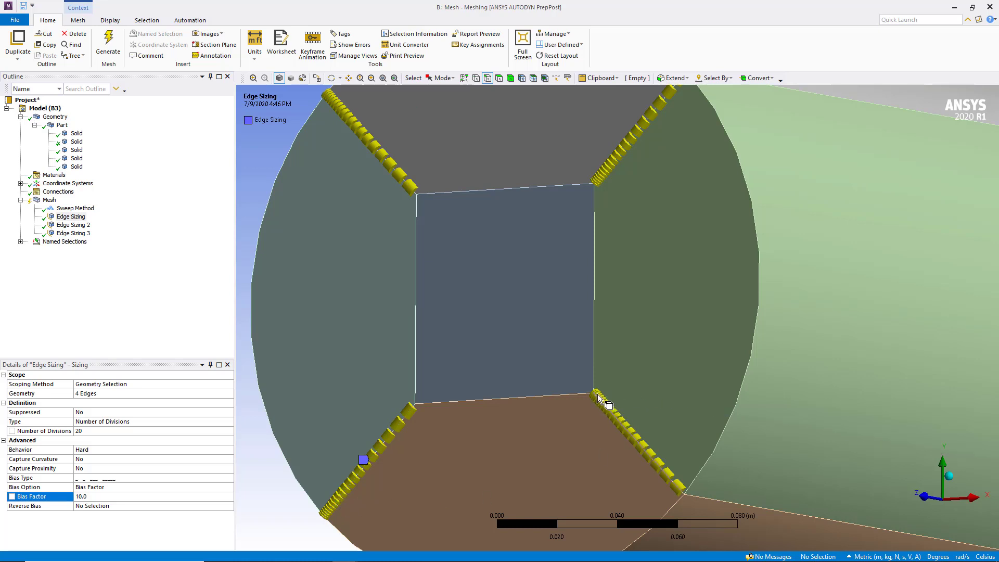
click(105, 506)
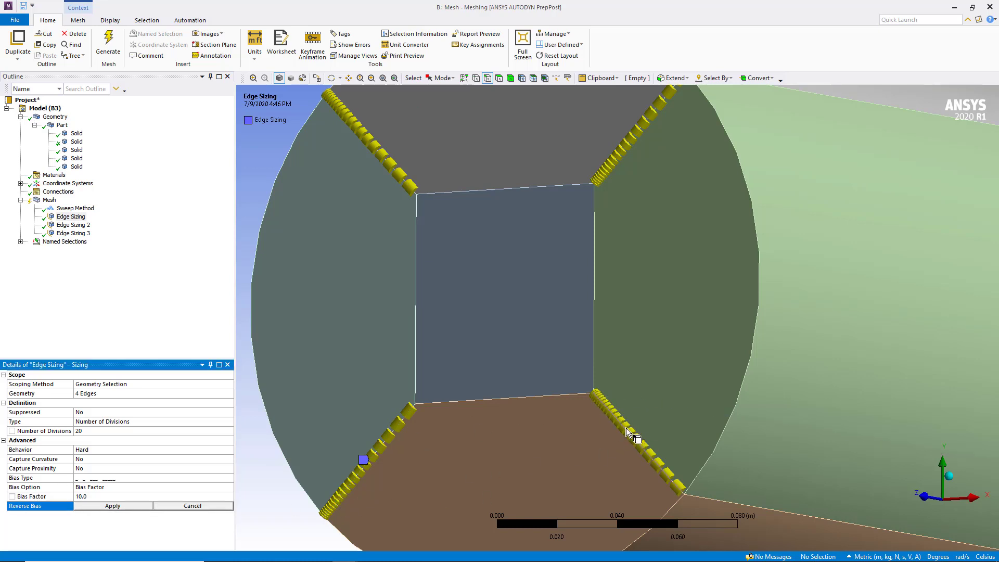
click(624, 423)
click(611, 161)
click(99, 507)
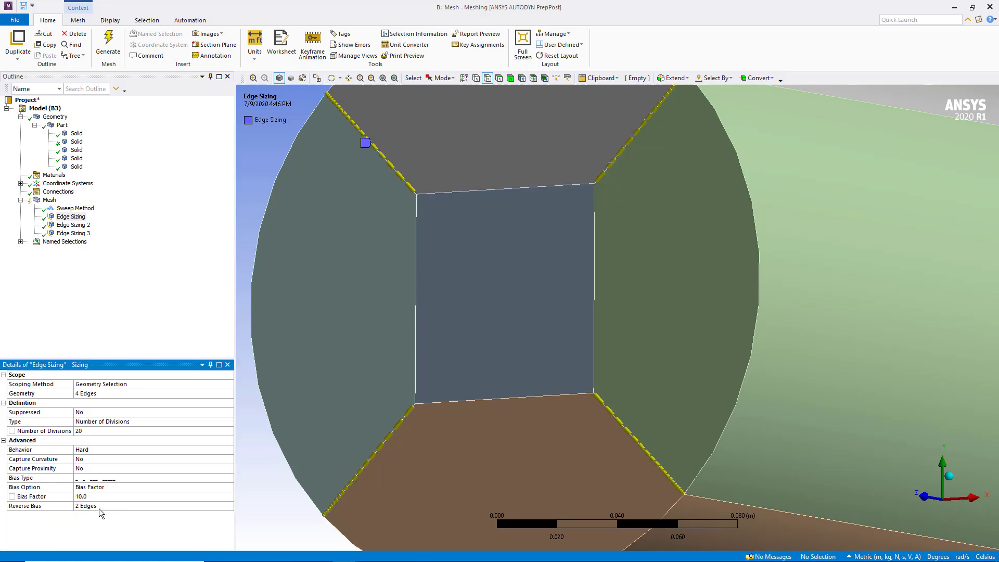
Generate the mesh and orbit to inspect the wall-graded O-grid cells on the end face.
click(114, 50)
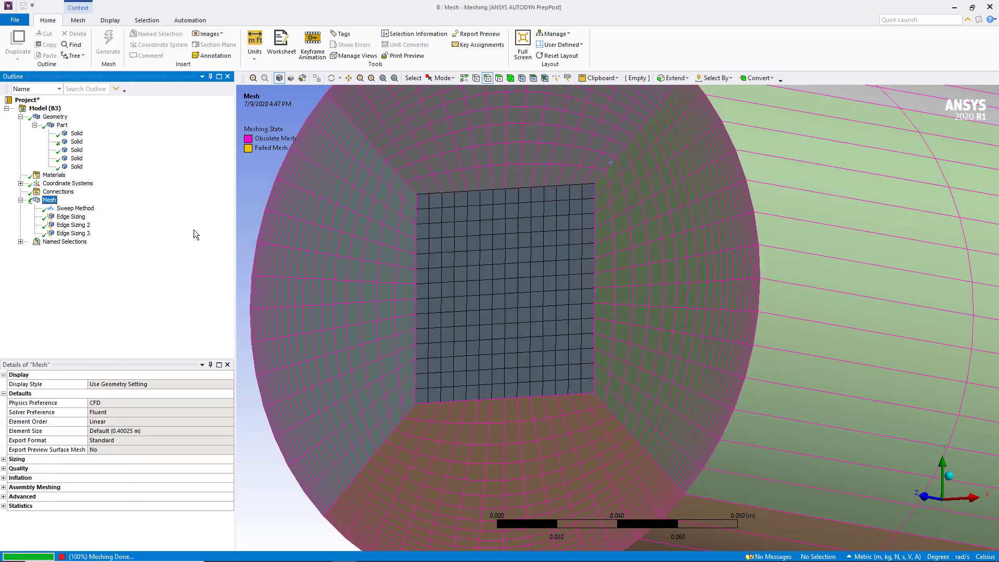
scroll(427, 244, down, 5)
middle_drag(459, 251, 409, 161)
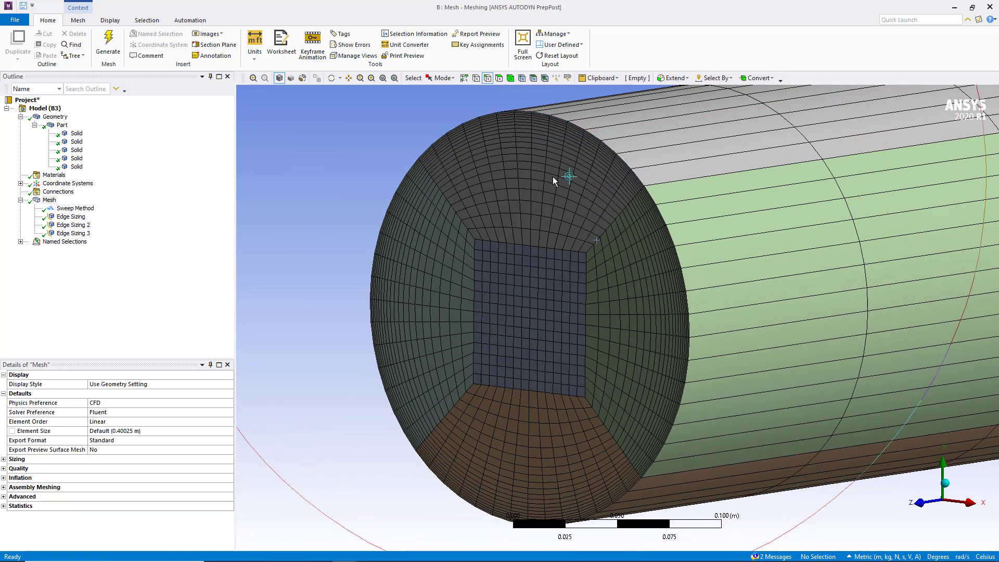
middle_drag(597, 207, 530, 219)
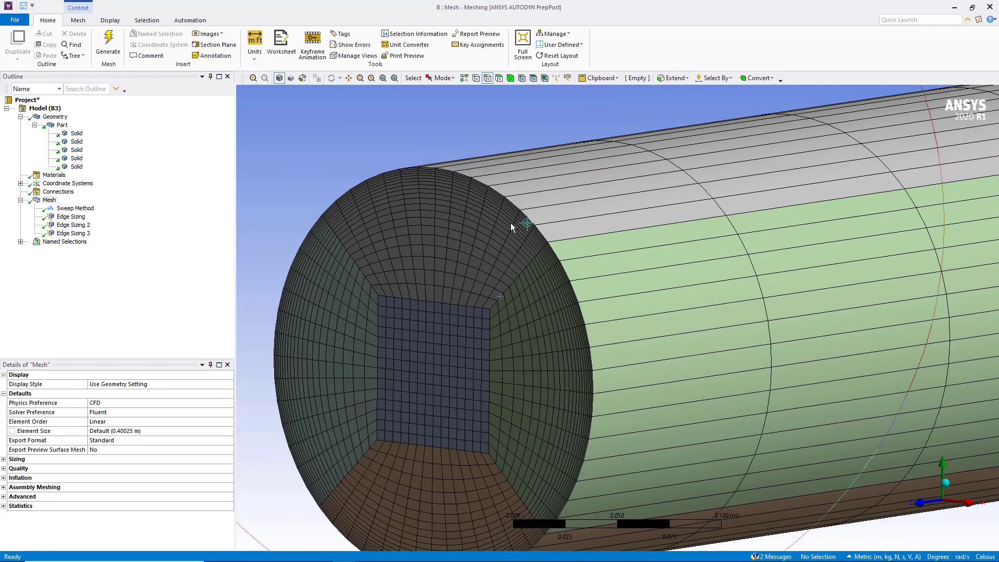